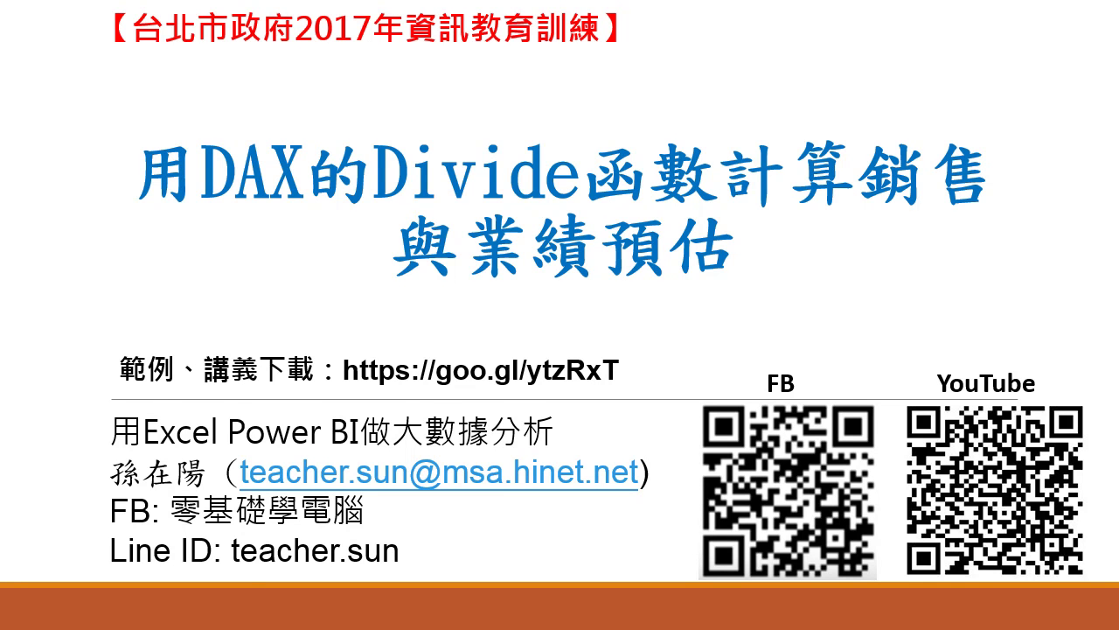
- Bring the 銷售資料 workbook to the front from the Excel taskbar preview
mouse_move(346, 615)
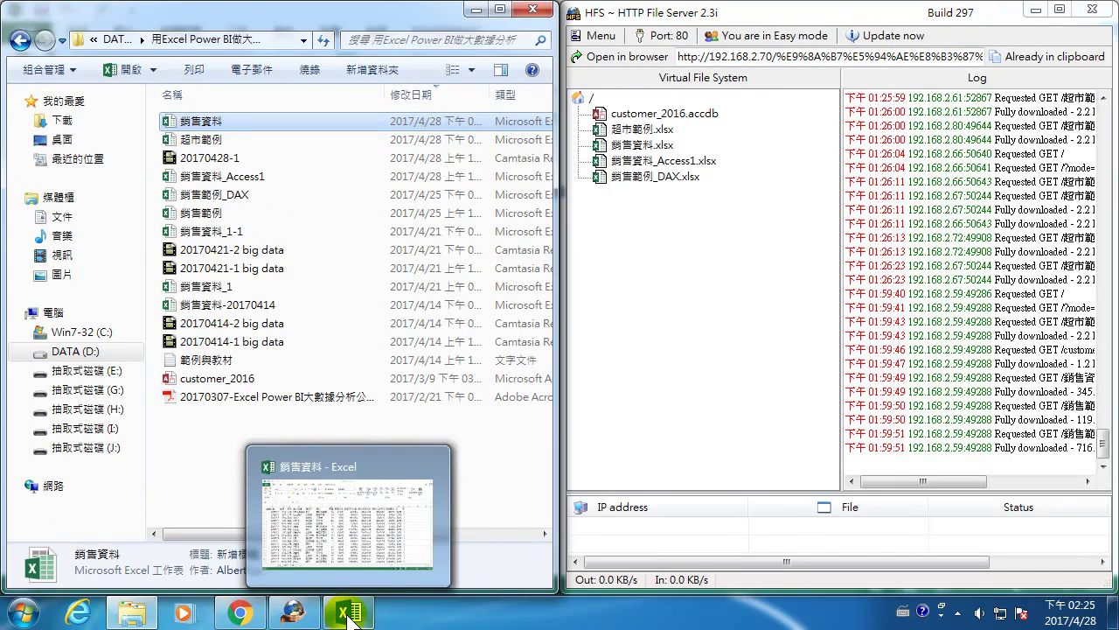
left_click(348, 614)
left_click(391, 305)
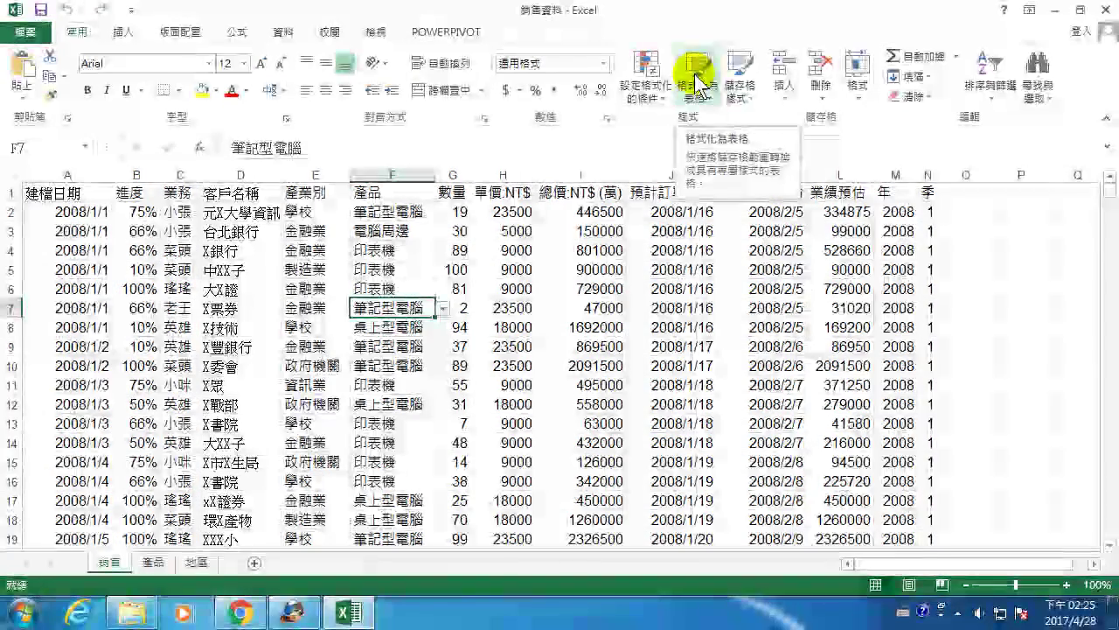
- Try the table style gallery and PowerPivot's add-to-model command, cancelling both and returning to Home
left_click(697, 87)
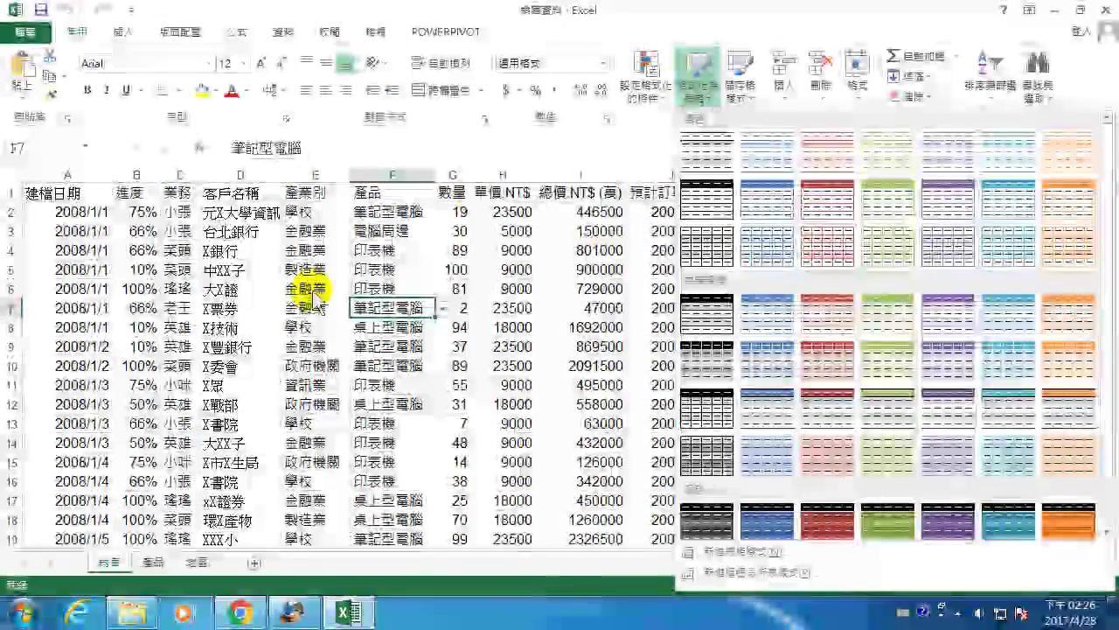
left_click(317, 268)
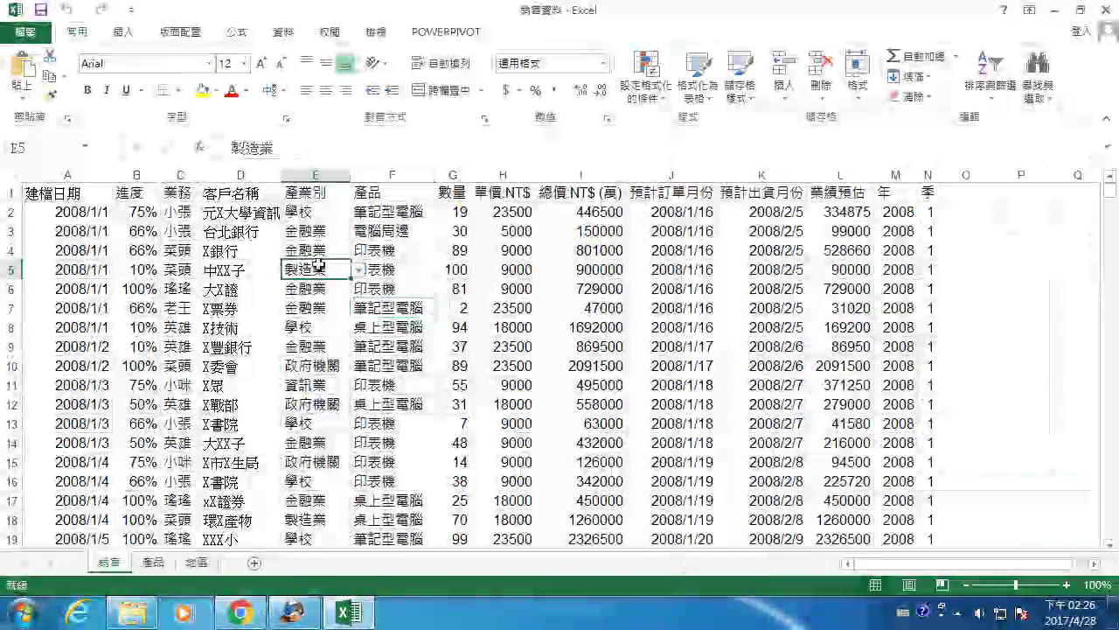
left_click(444, 31)
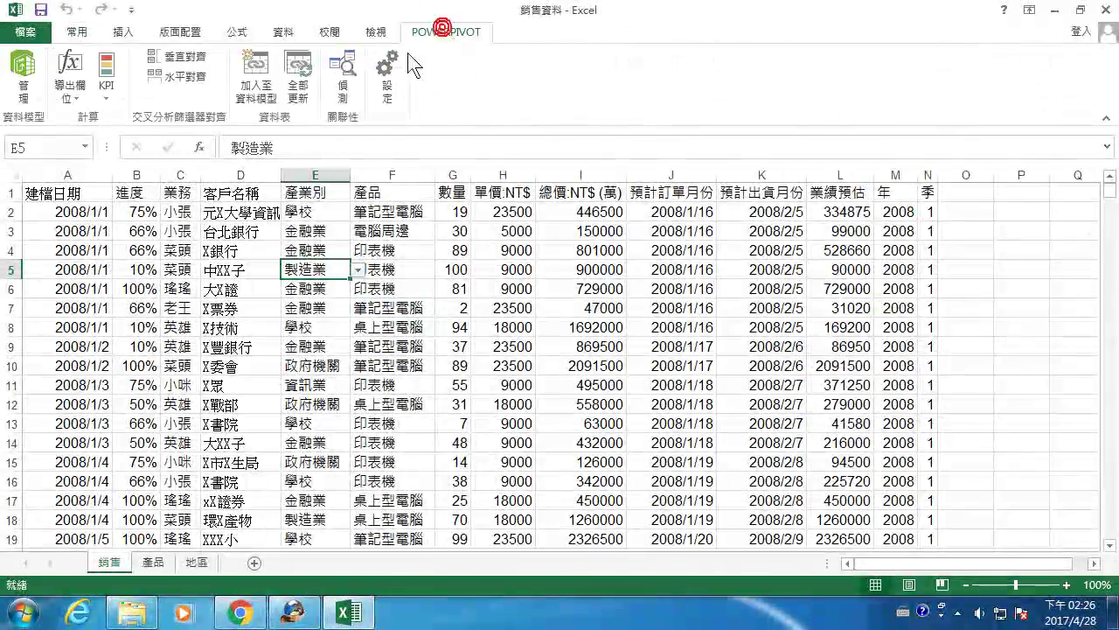
left_click(259, 80)
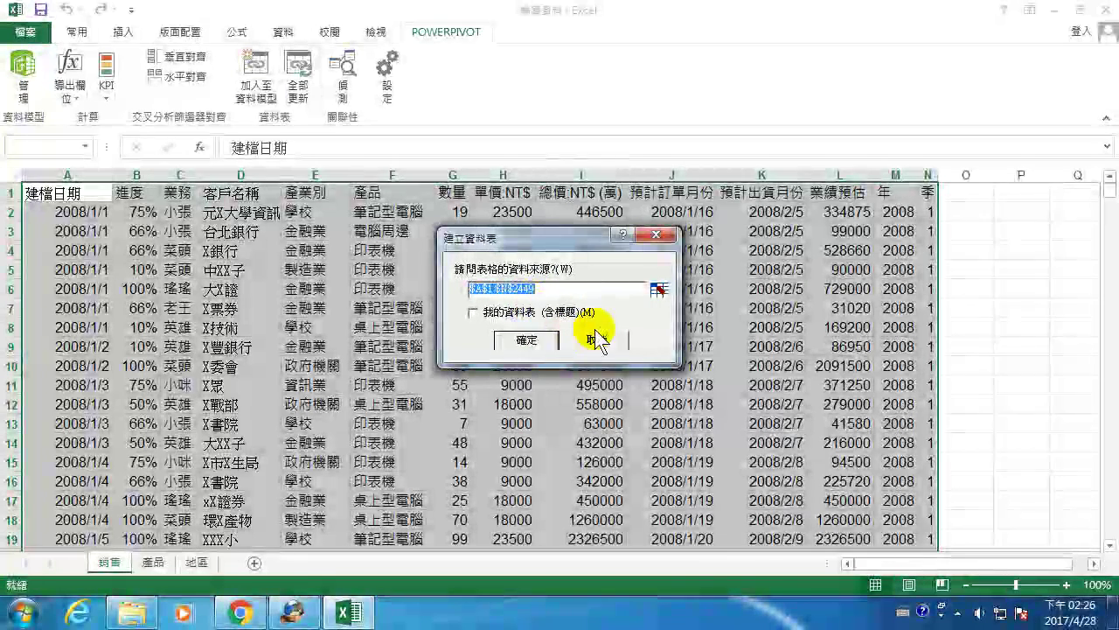
left_click(596, 340)
left_click(345, 277)
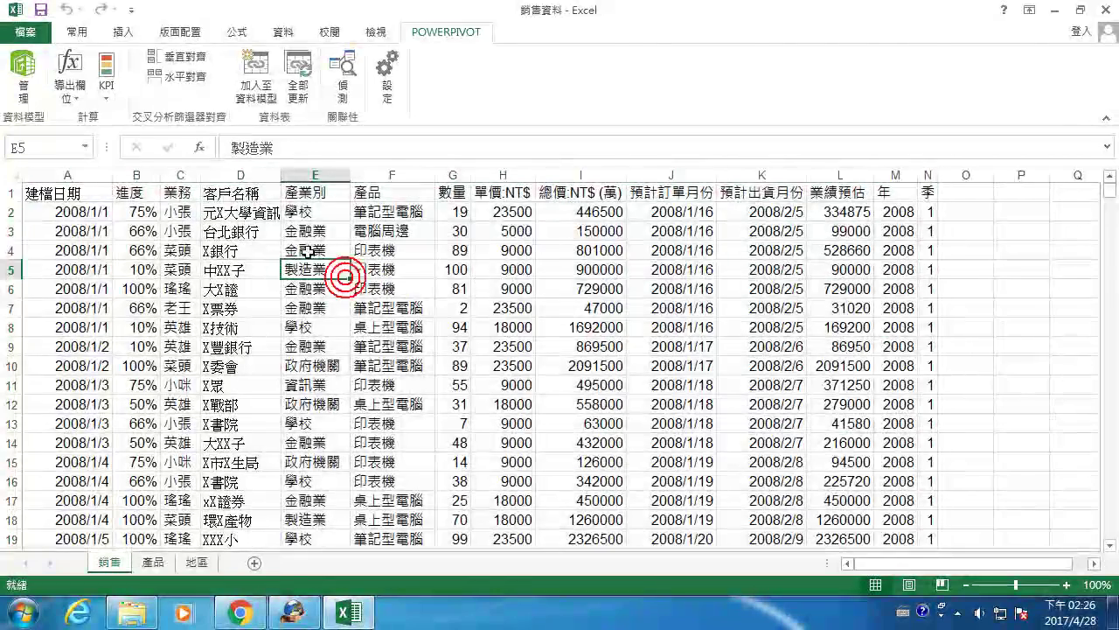
left_click(75, 33)
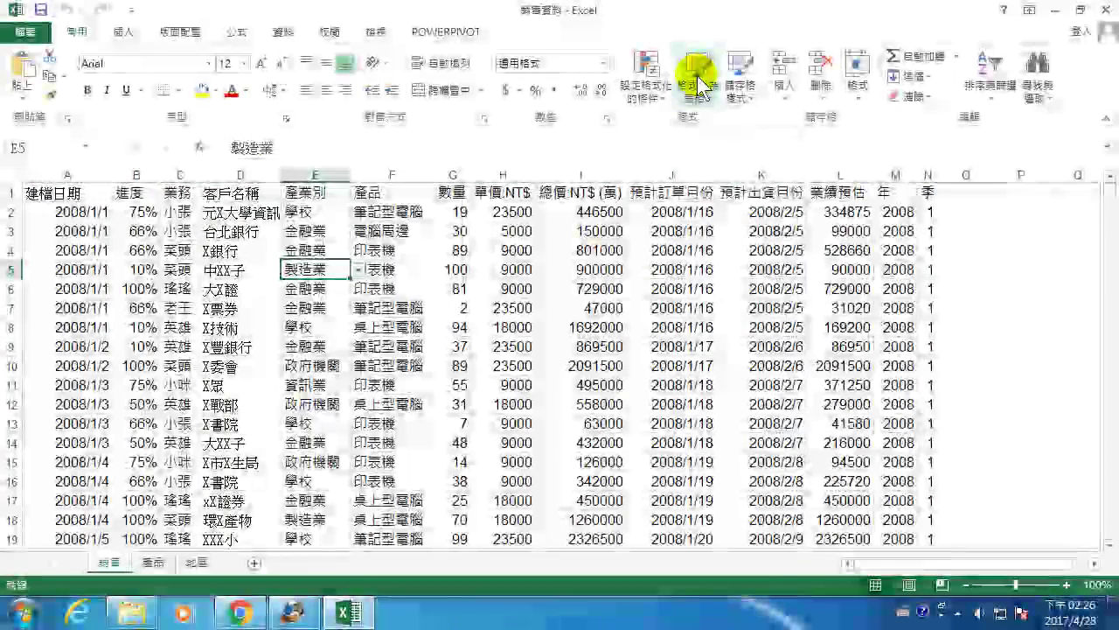
- Format A1:N2449 as a light blue table with headers and name it 銷售資料
left_click(697, 80)
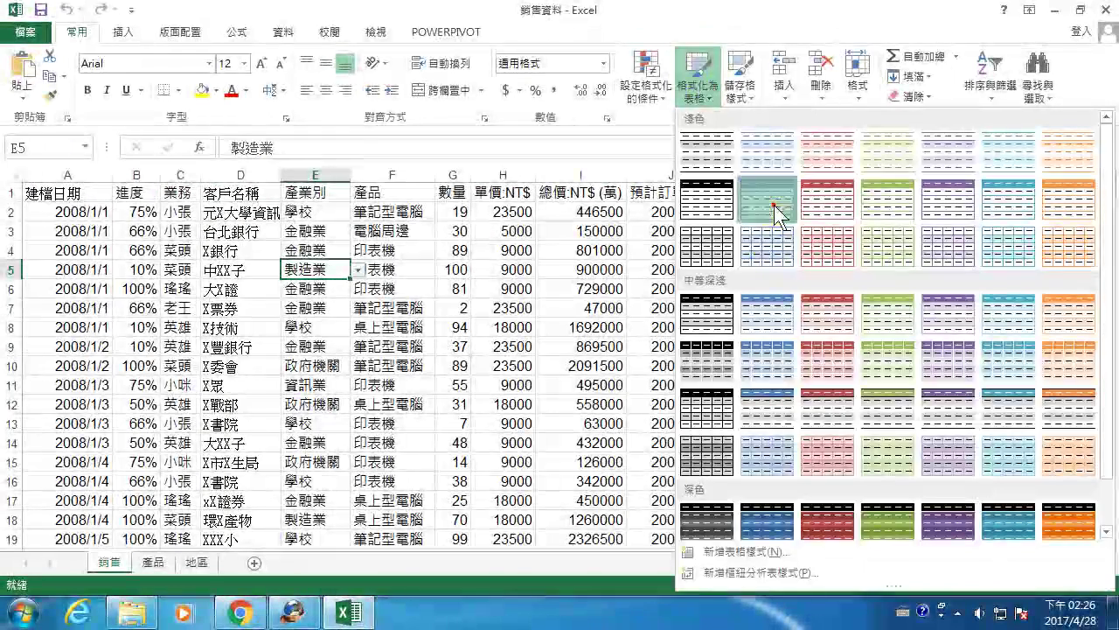
left_click(775, 210)
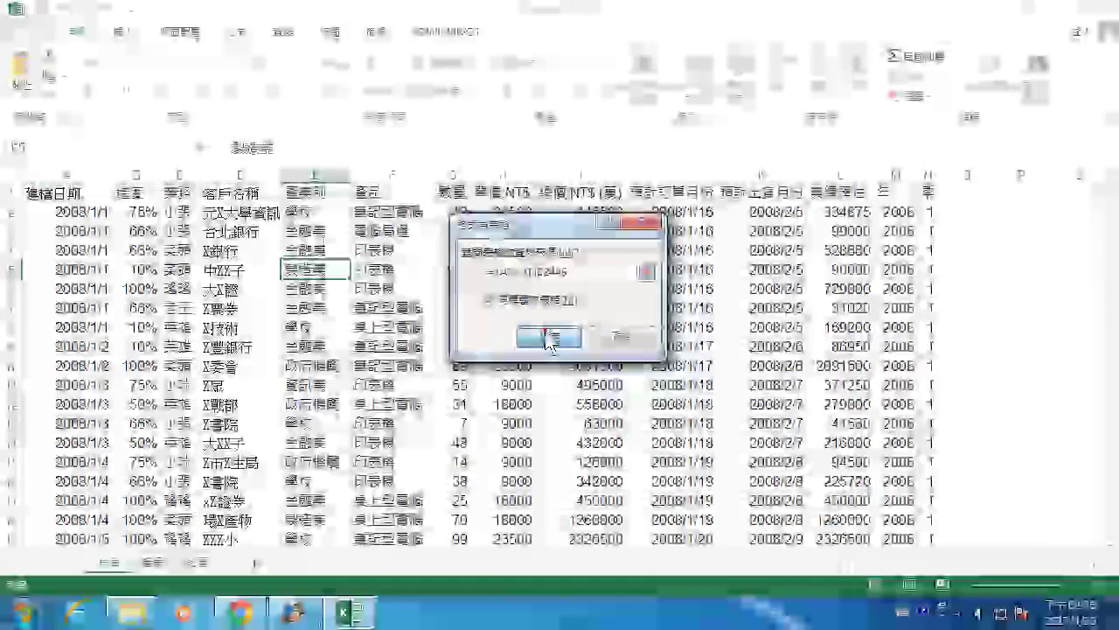
left_click(542, 333)
left_click(54, 72)
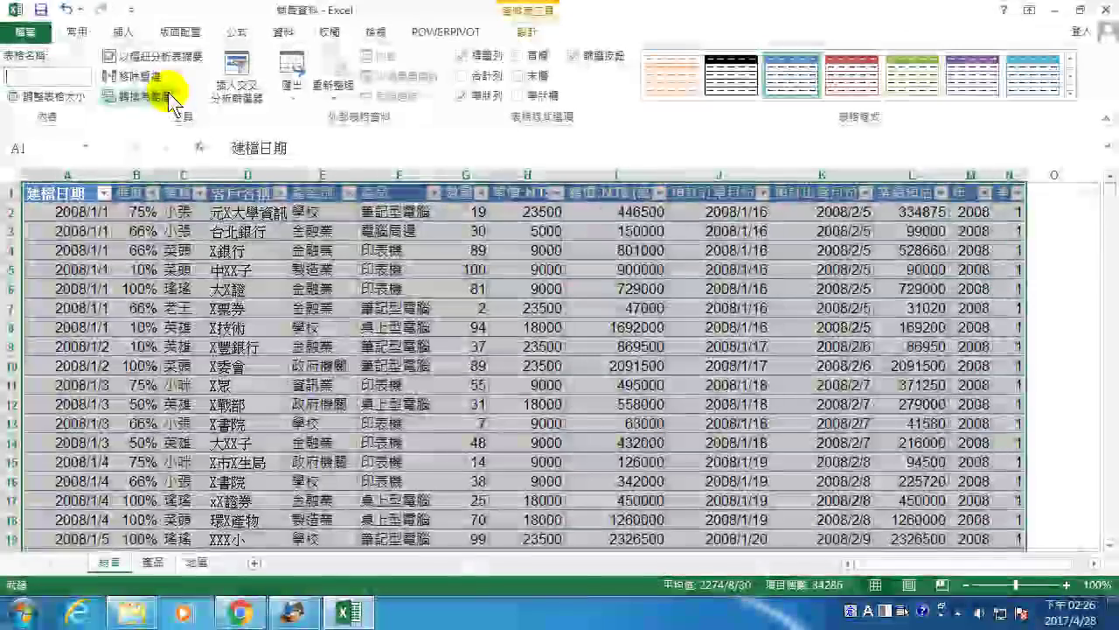
type("cfb ogr iobuc fd")
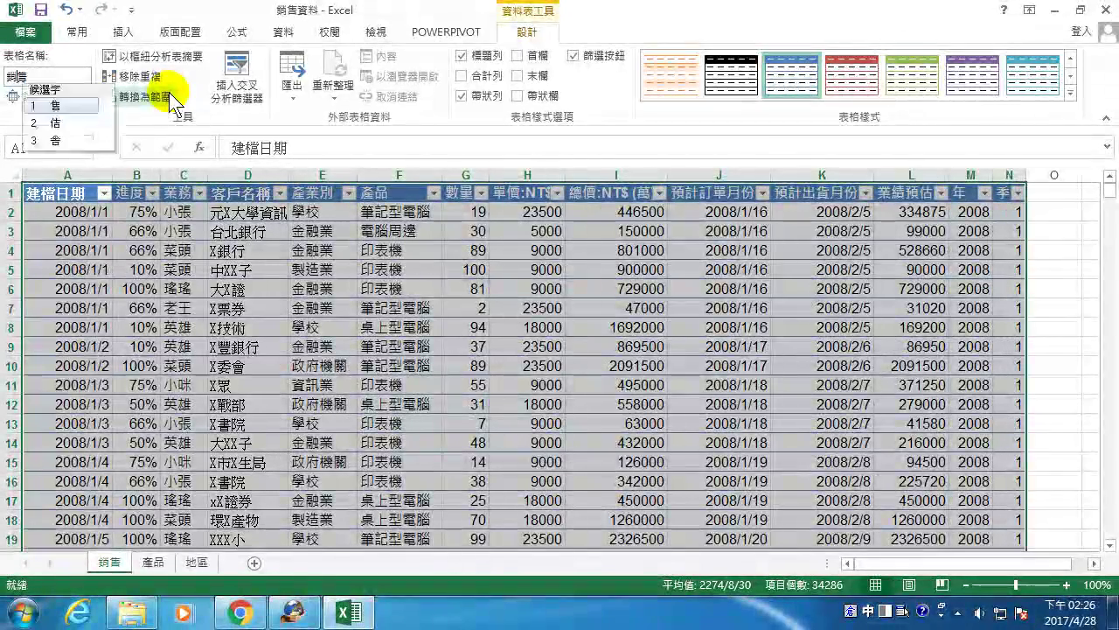
key("space")
key("Return")
key("Return")
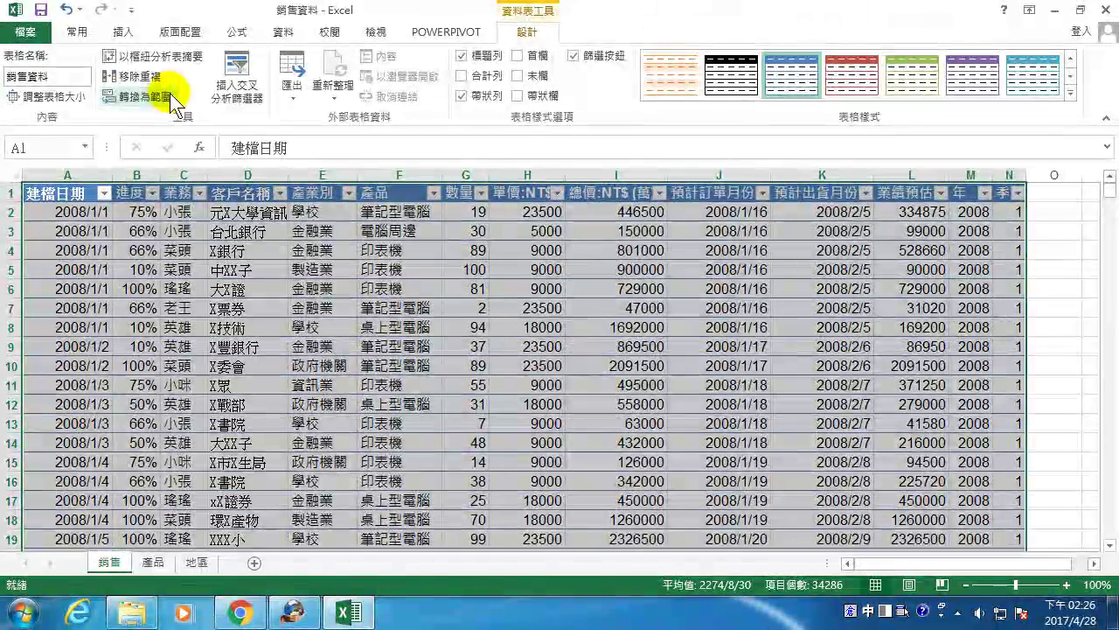
left_click(383, 287)
- Format the 產品 sheet's A1:C7 as a table with headers named 產品資料
left_click(153, 563)
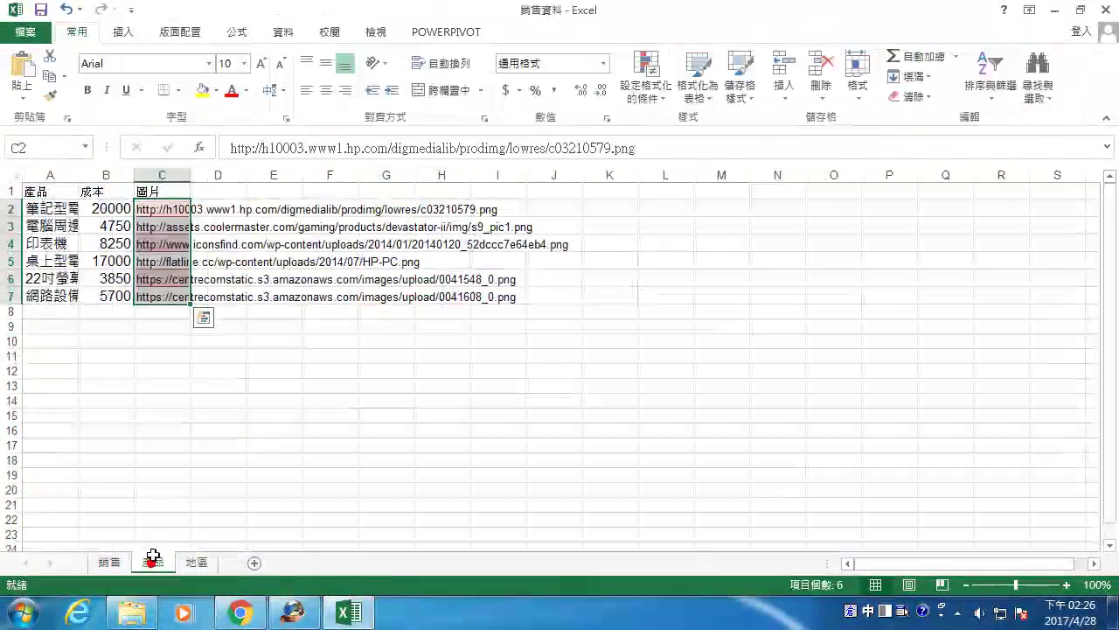
left_click(77, 243)
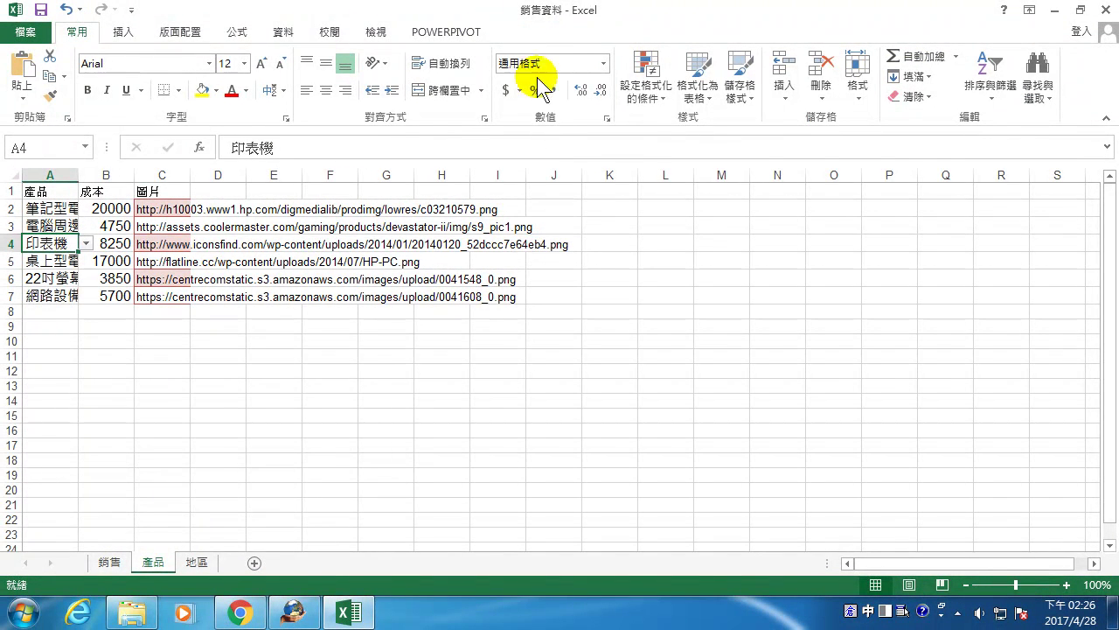
left_click(712, 83)
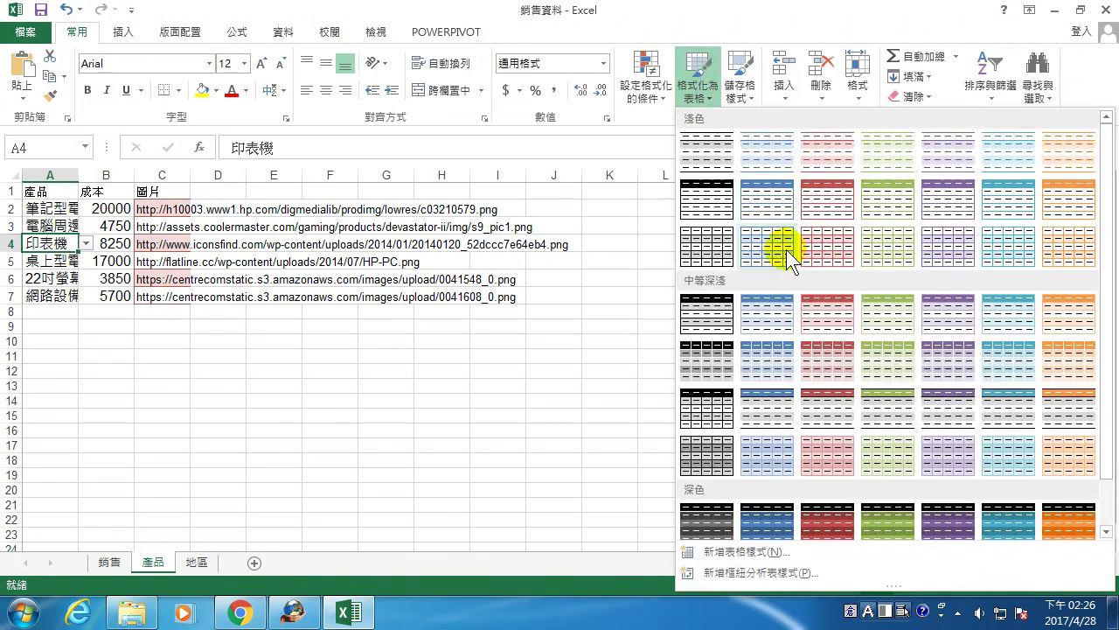
left_click(824, 207)
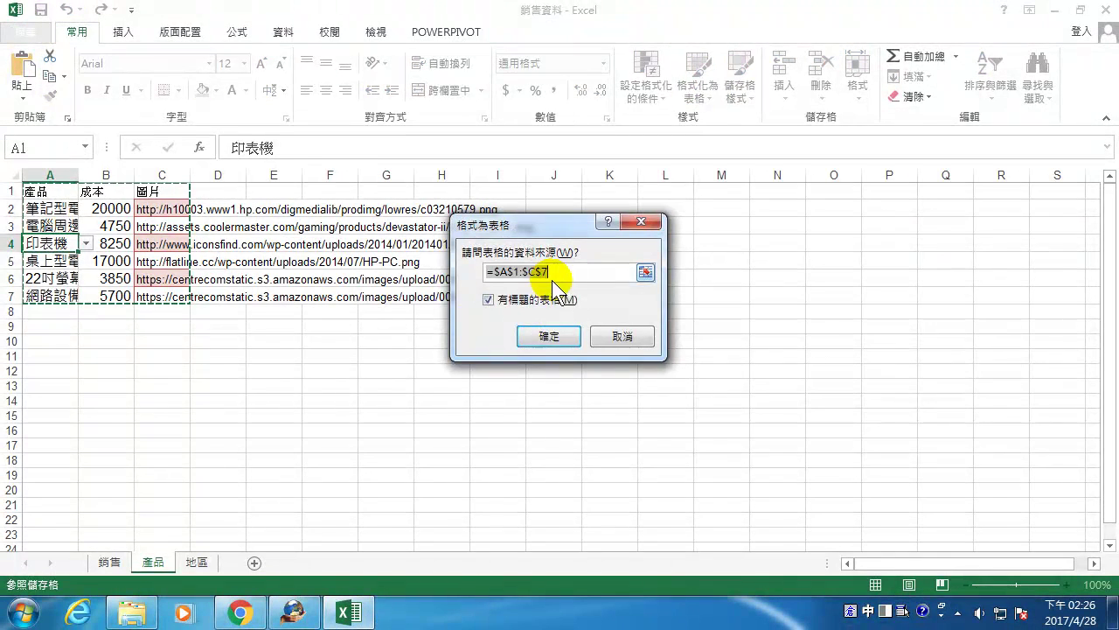
left_click(557, 336)
left_click(42, 77)
type("產品資")
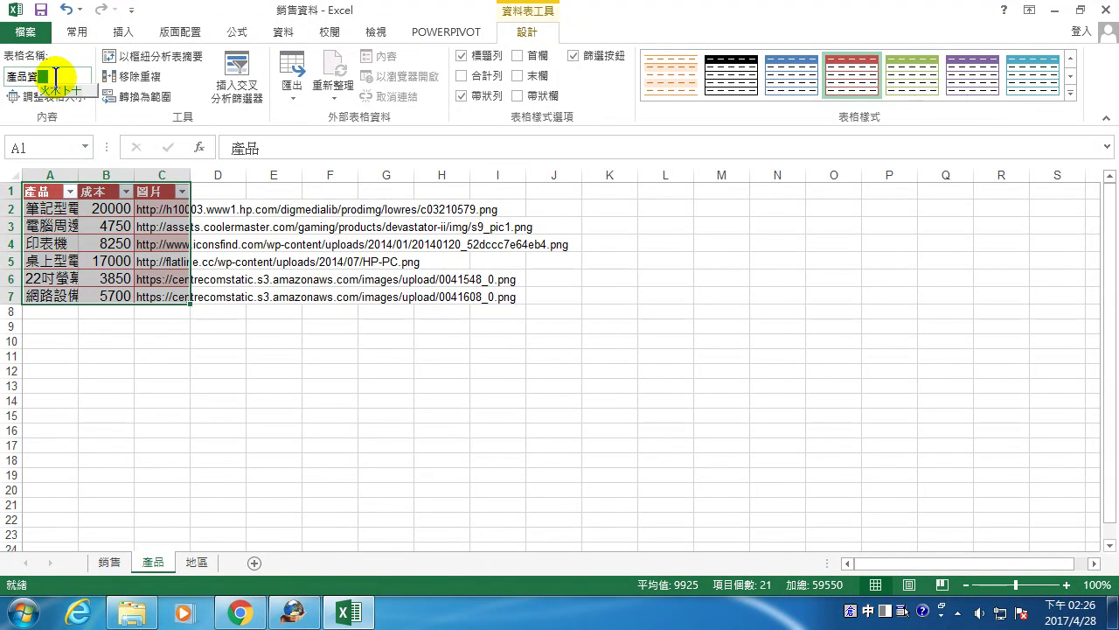
type("料")
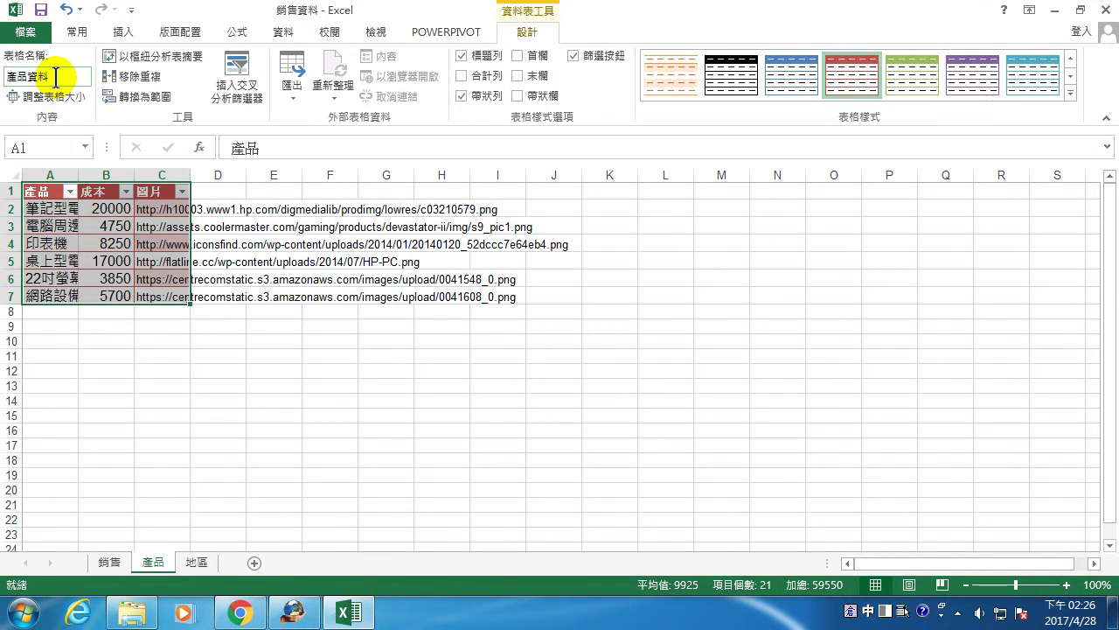
- Format the 地區 sheet's A1:C7 as a green table with headers named 地區資料
left_click(197, 562)
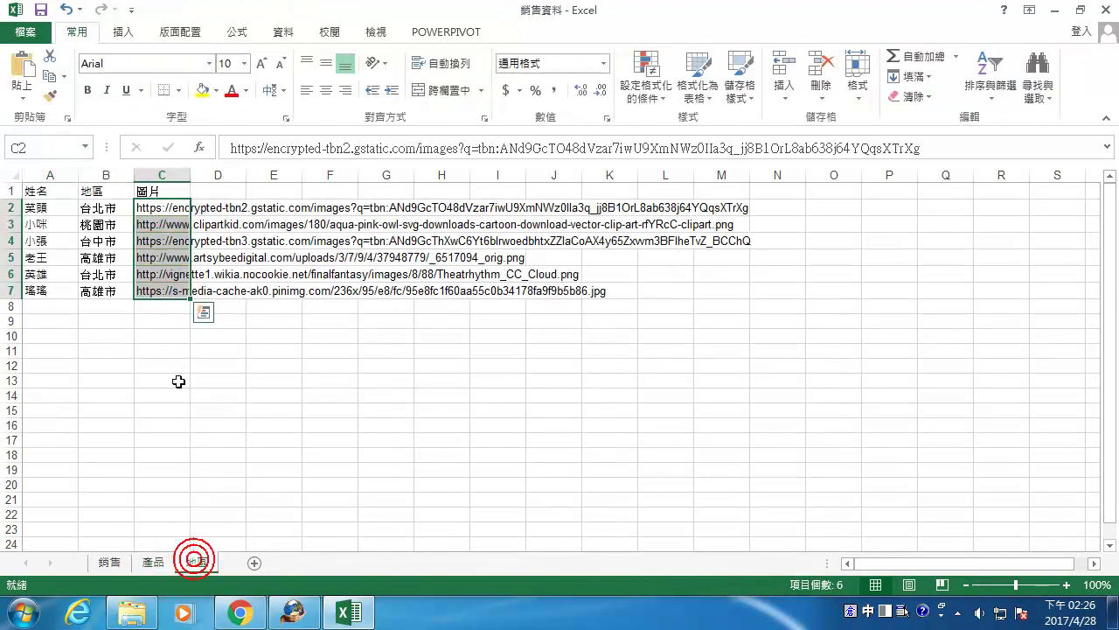
left_click(99, 259)
left_click(77, 31)
left_click(698, 67)
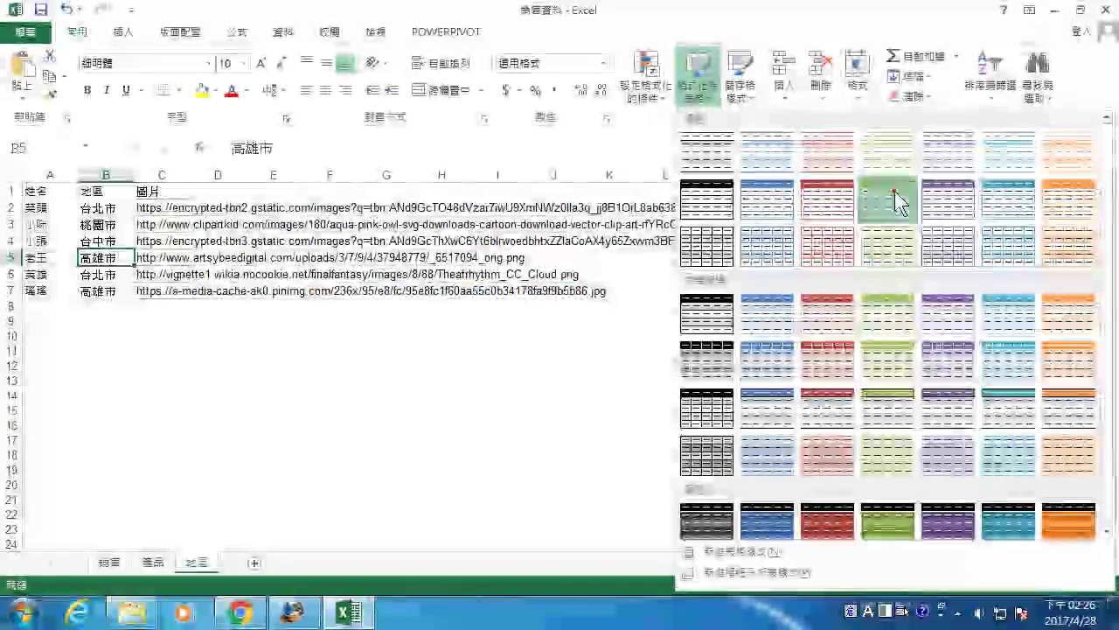
left_click(898, 202)
left_click(548, 336)
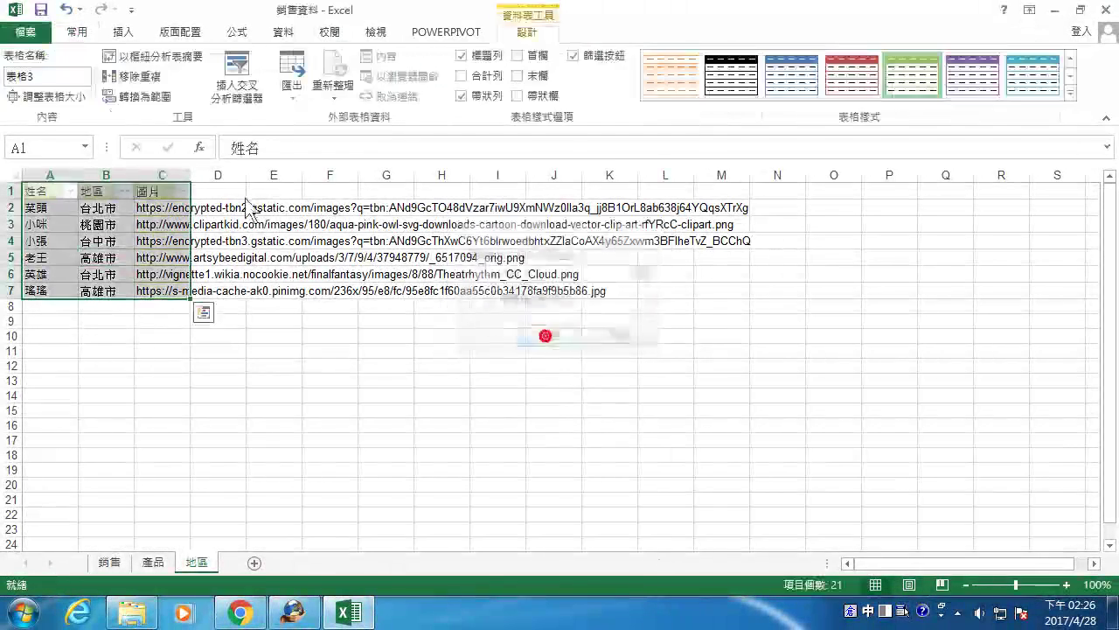
type("地區")
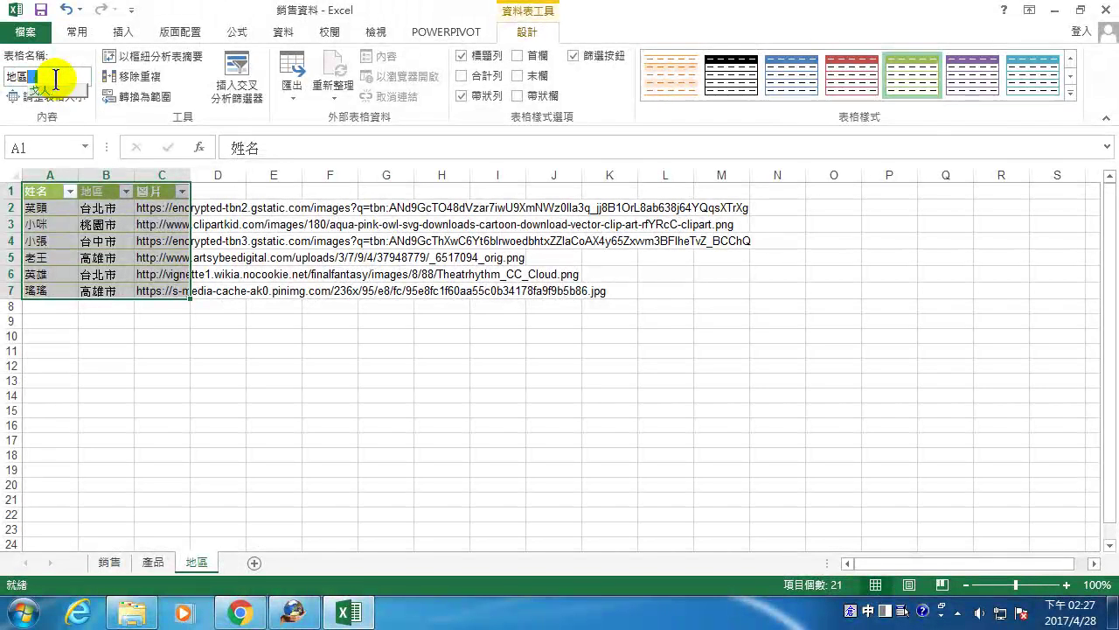
type("資料")
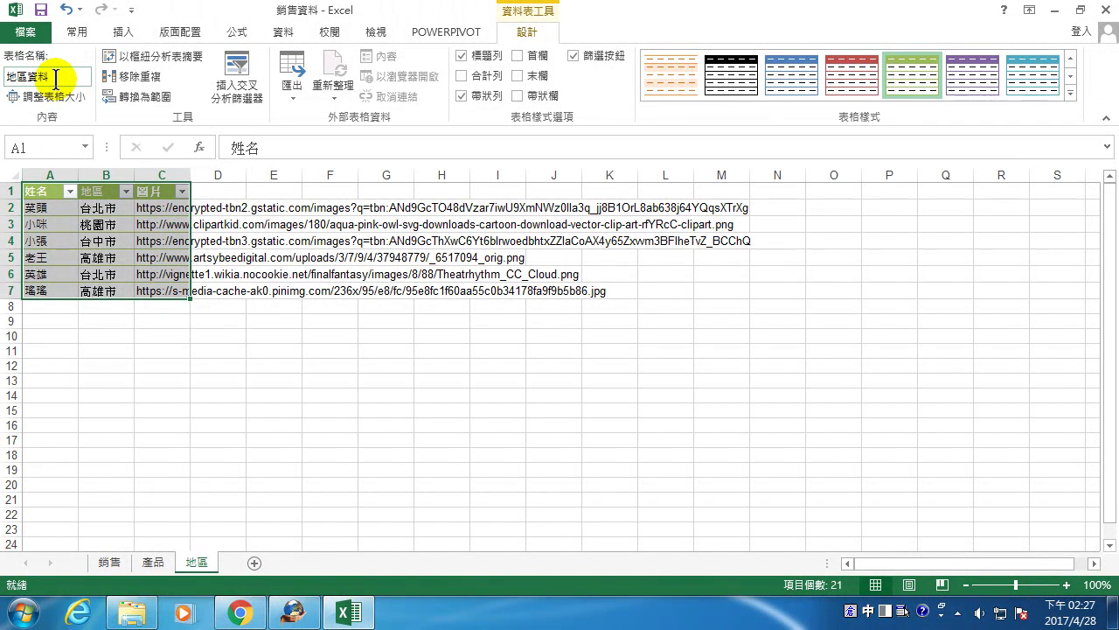
left_click(125, 242)
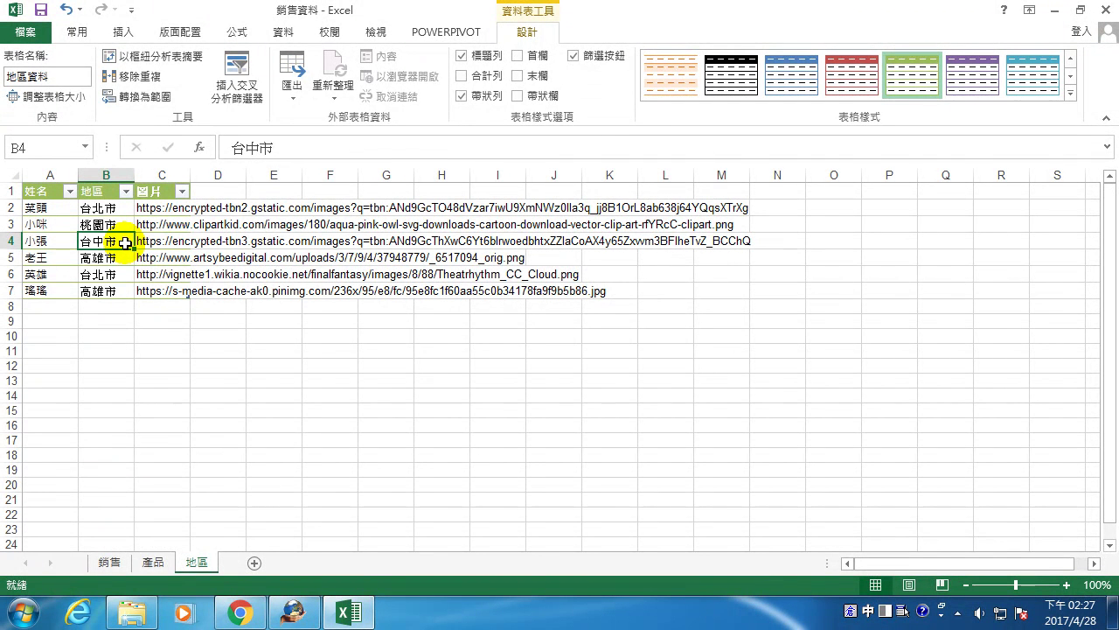
left_click(448, 32)
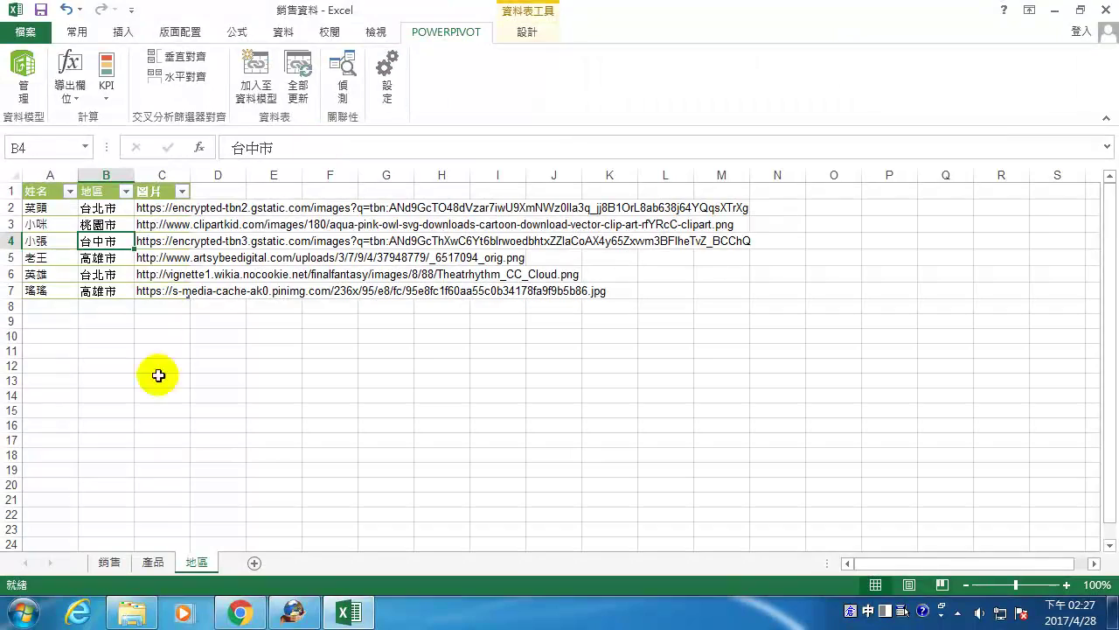
- Add the 銷售資料 and 產品資料 tables to the PowerPivot data model
left_click(117, 562)
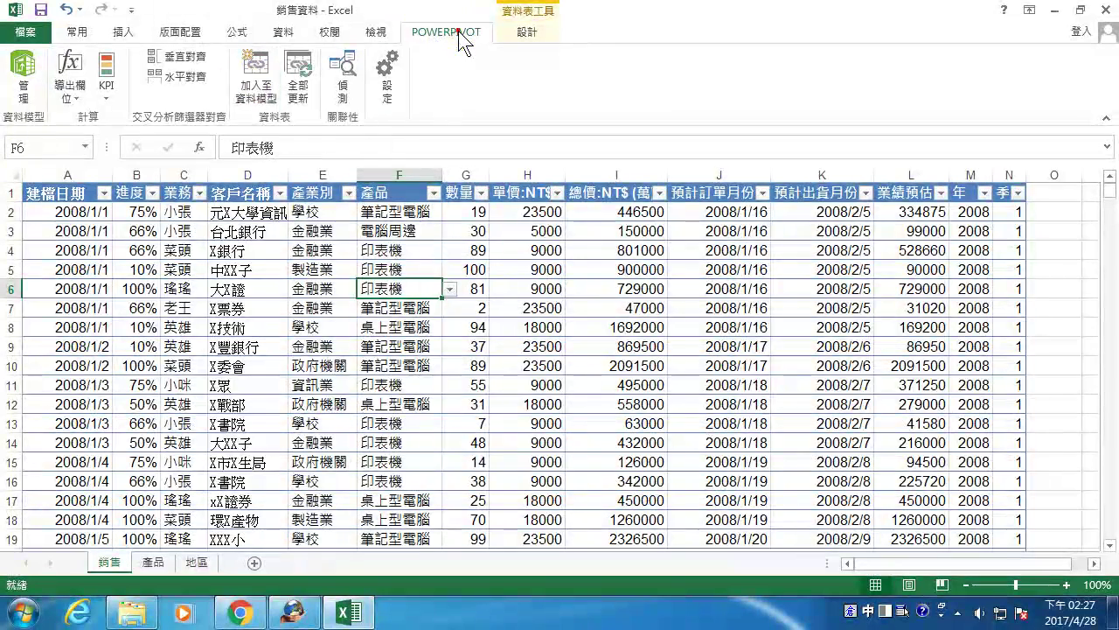
left_click(264, 68)
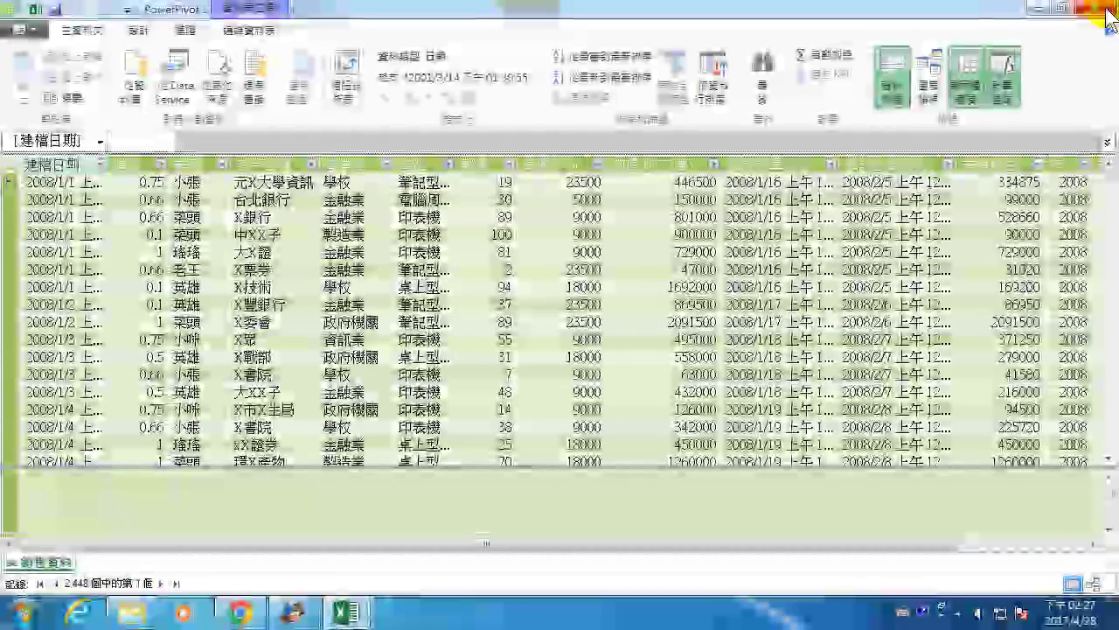
left_click(1104, 7)
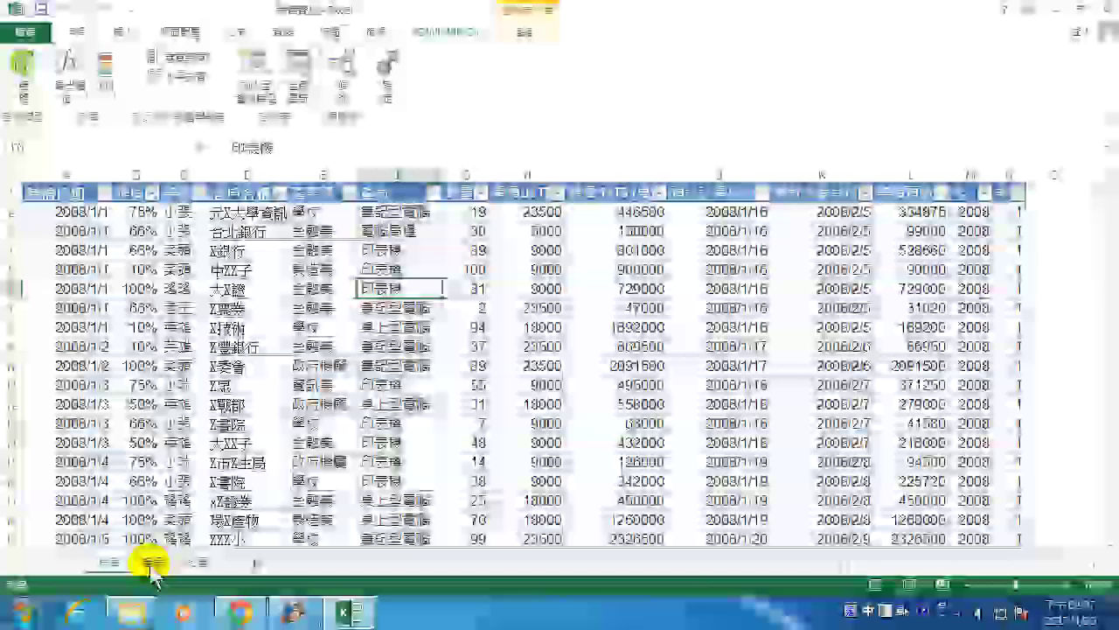
left_click(153, 562)
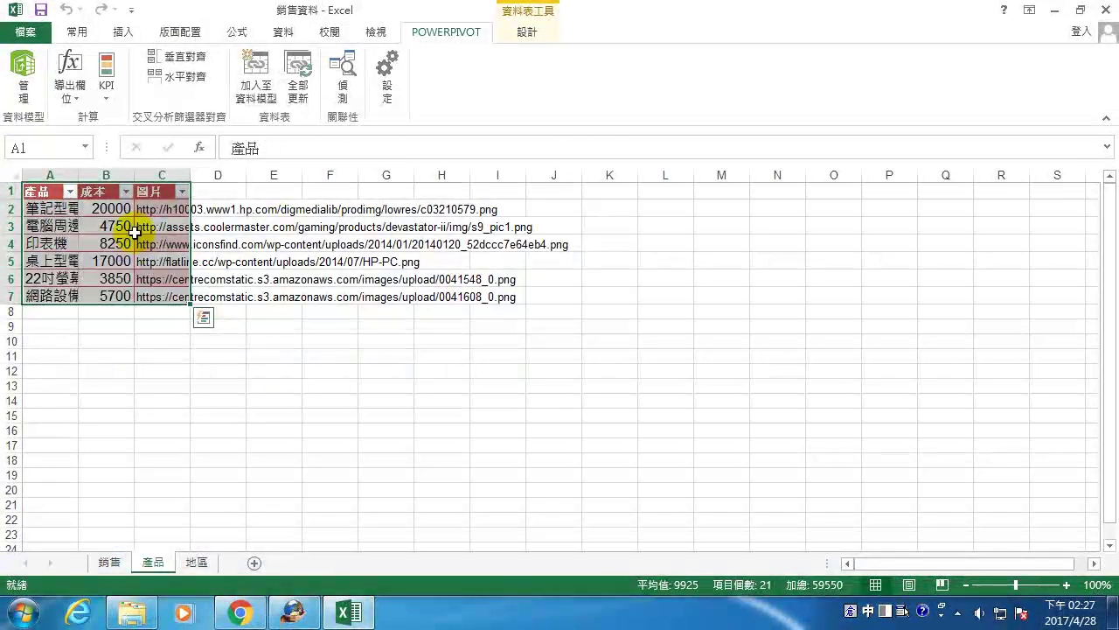
left_click(136, 229)
left_click(258, 70)
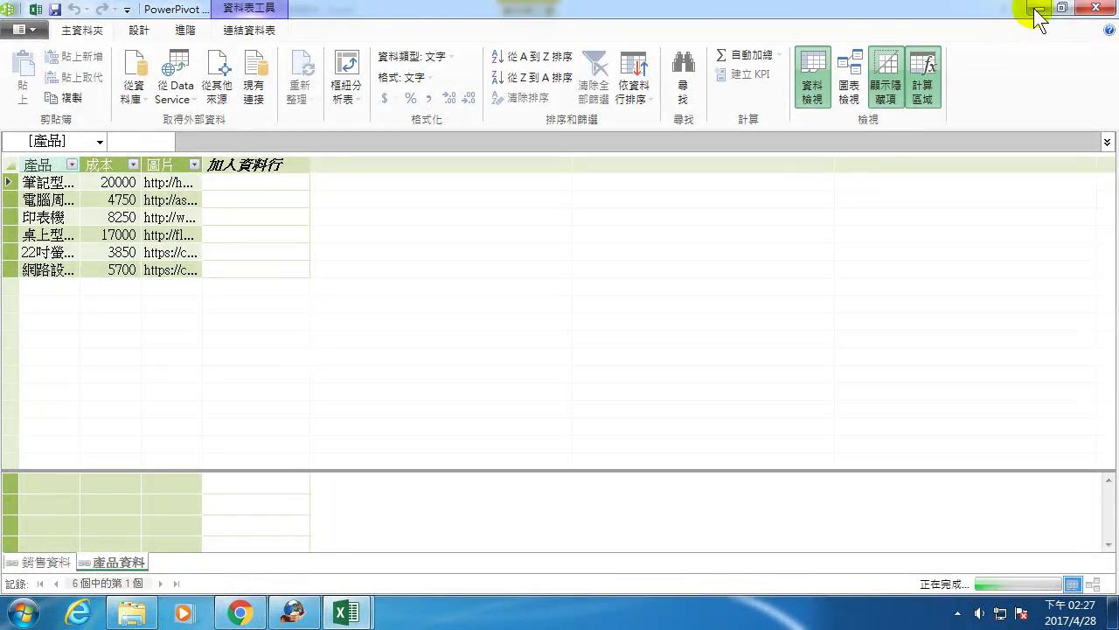
left_click(1036, 8)
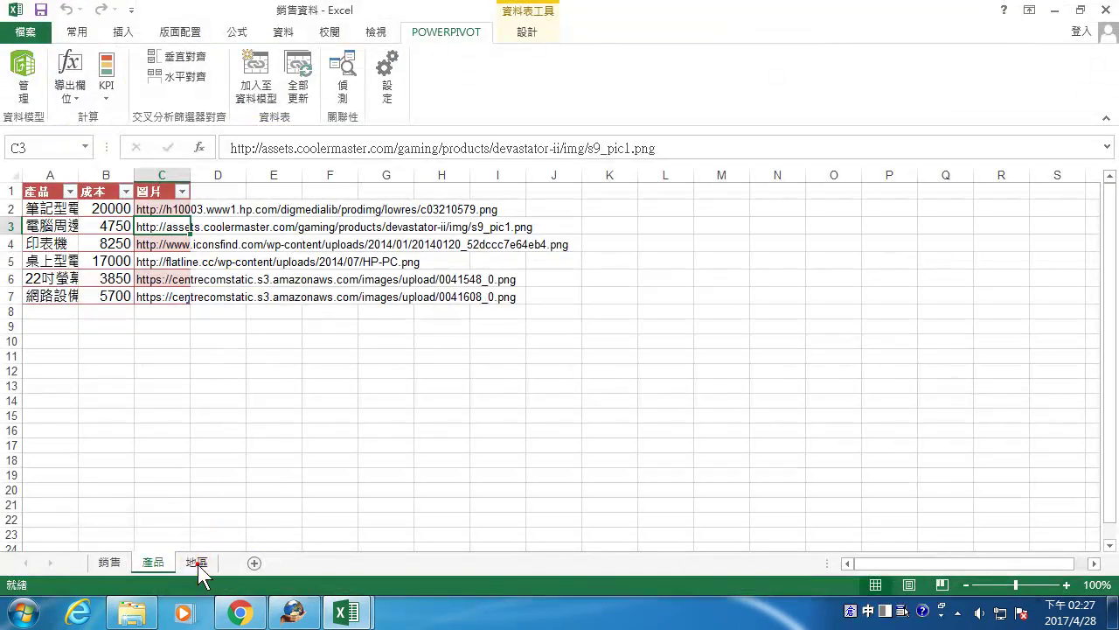
- Add the 地區資料 table to the model and check the 銷售資料, 產品資料 and 地區資料 tabs
left_click(197, 562)
left_click(106, 240)
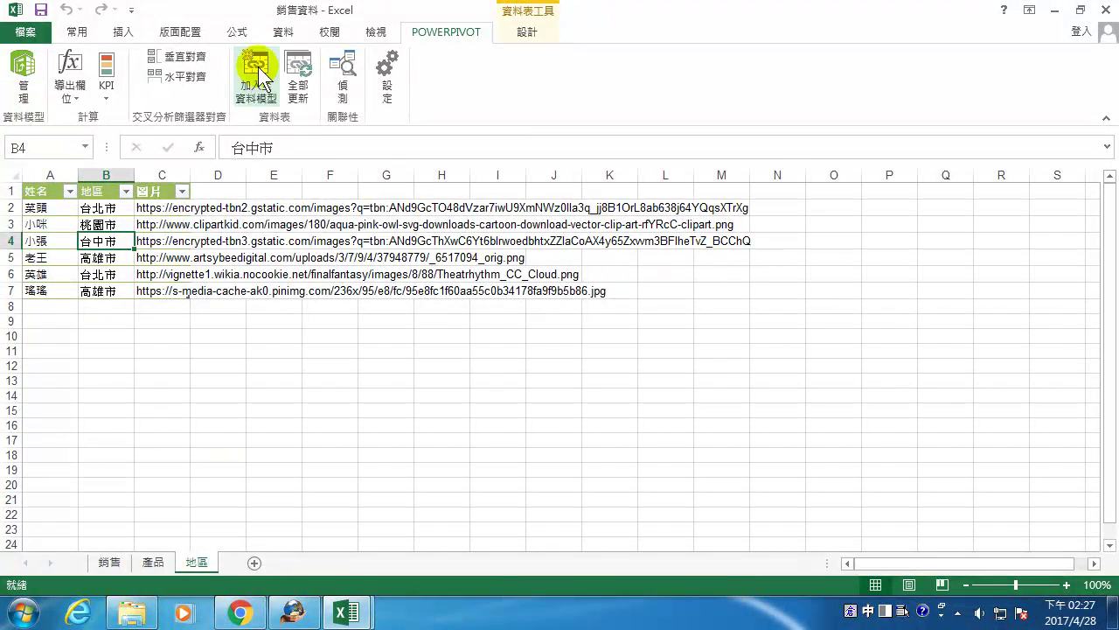
left_click(256, 75)
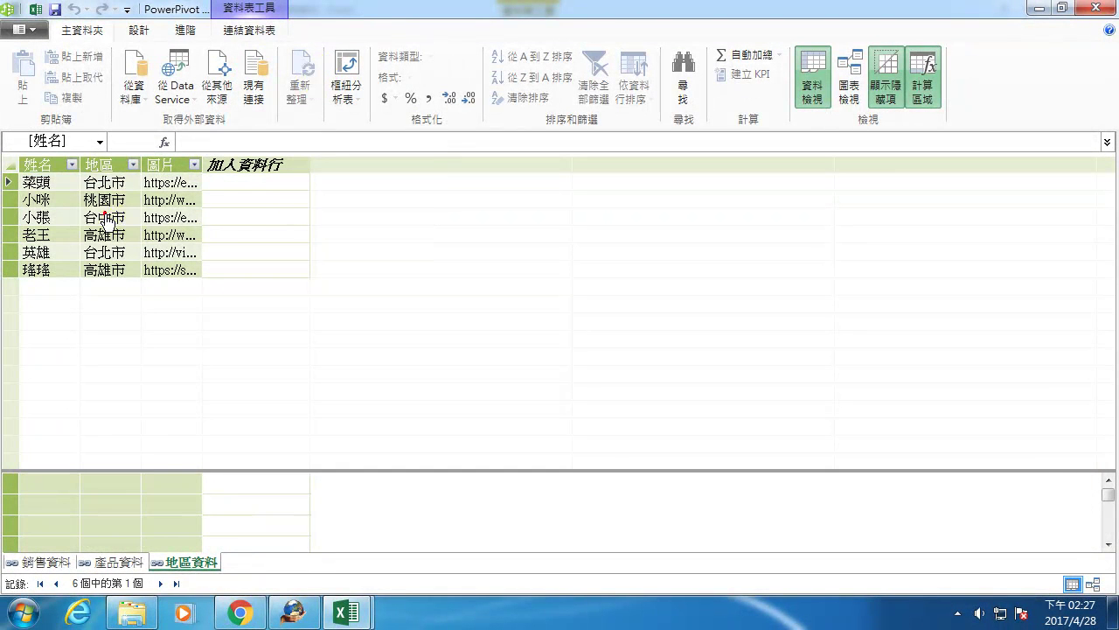
left_click(104, 216)
left_click(59, 564)
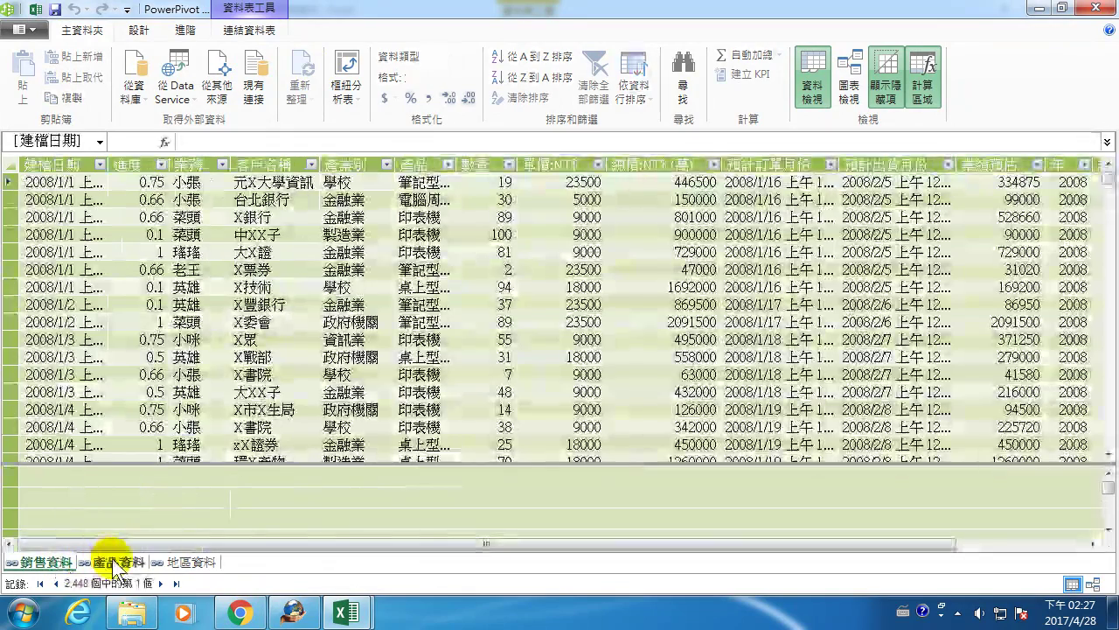
left_click(123, 562)
left_click(179, 564)
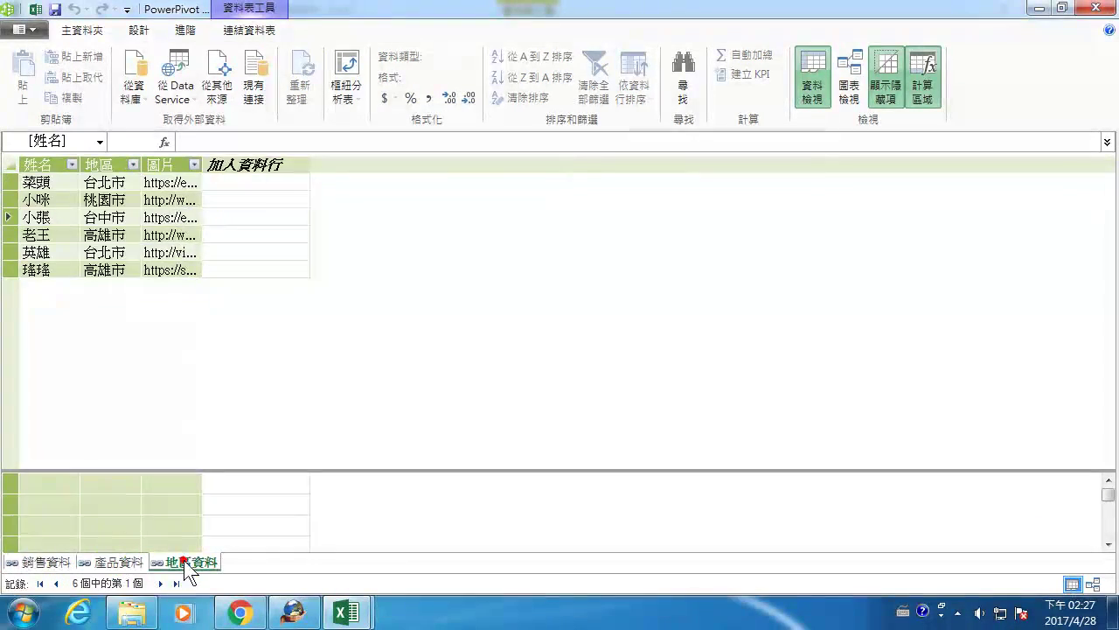
left_click(44, 564)
left_click(369, 270)
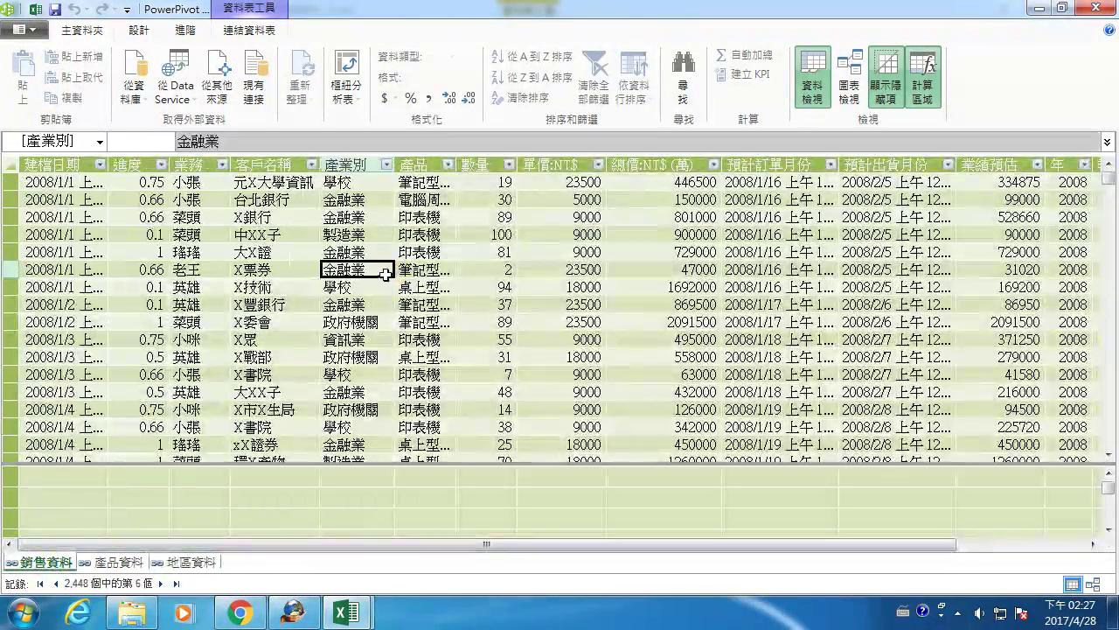
left_click(63, 494)
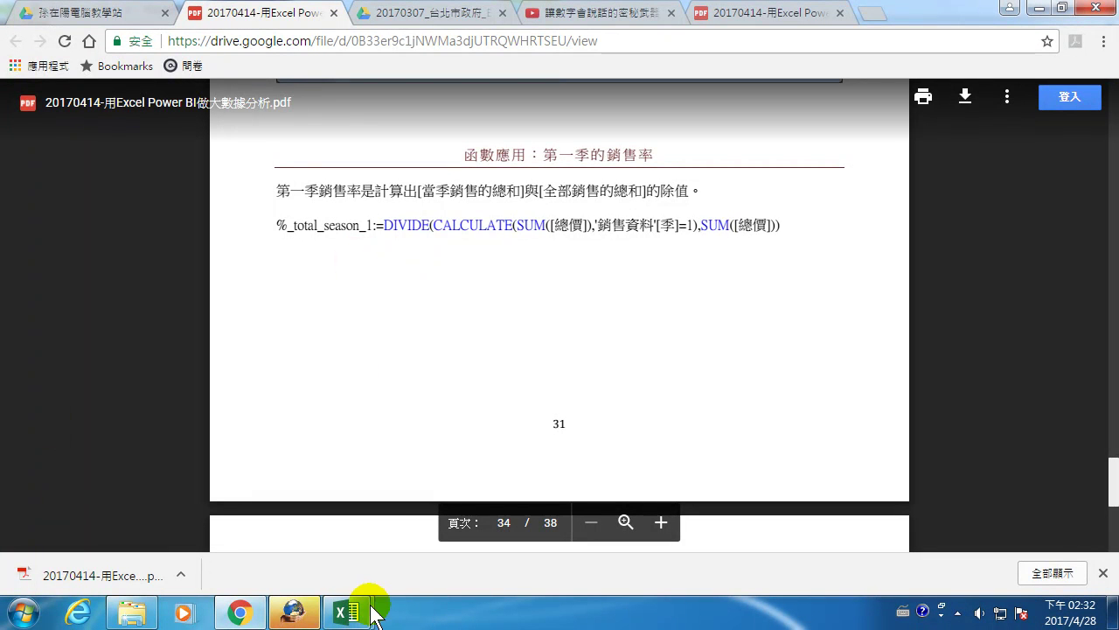
- Close PowerPivot and relaunch it via 管理, showing the 銷售資料 table's 2,448 records
mouse_move(344, 615)
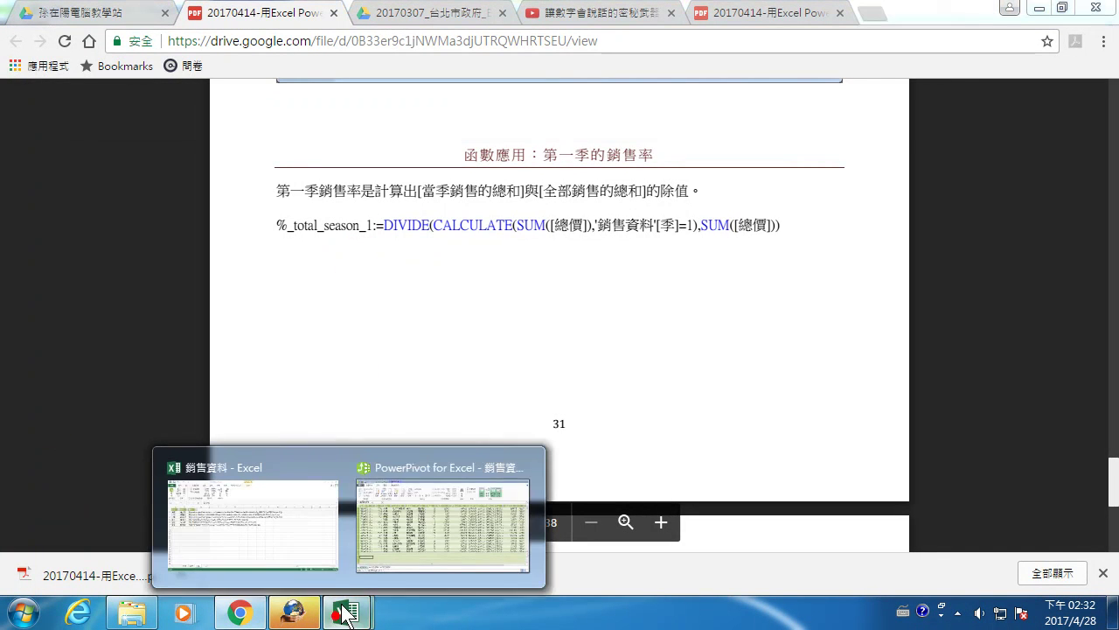
left_click(434, 529)
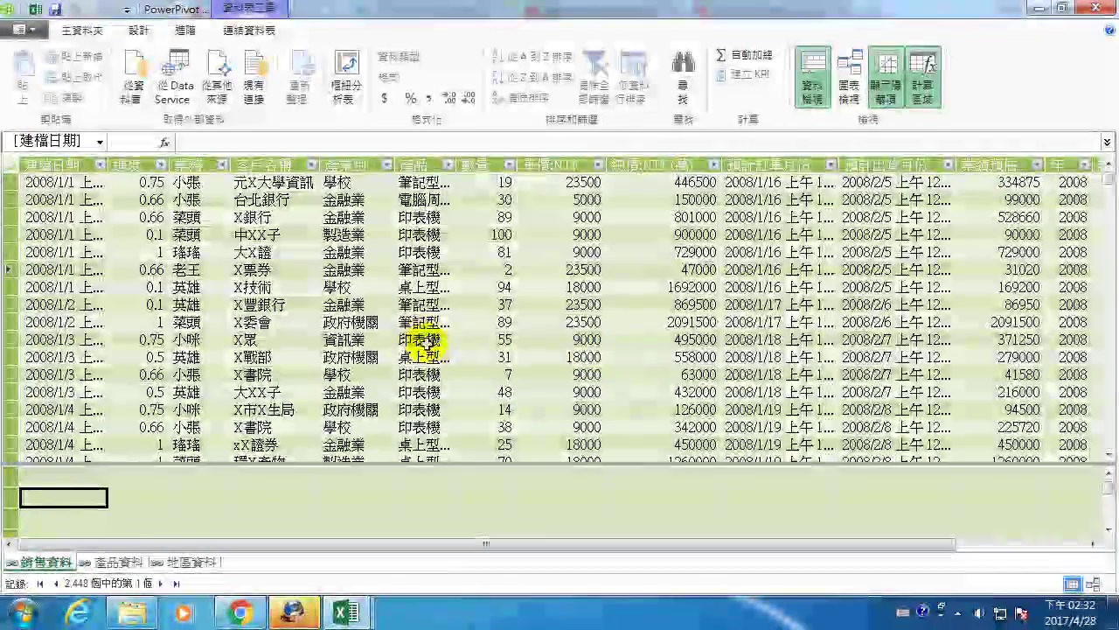
left_click(428, 343)
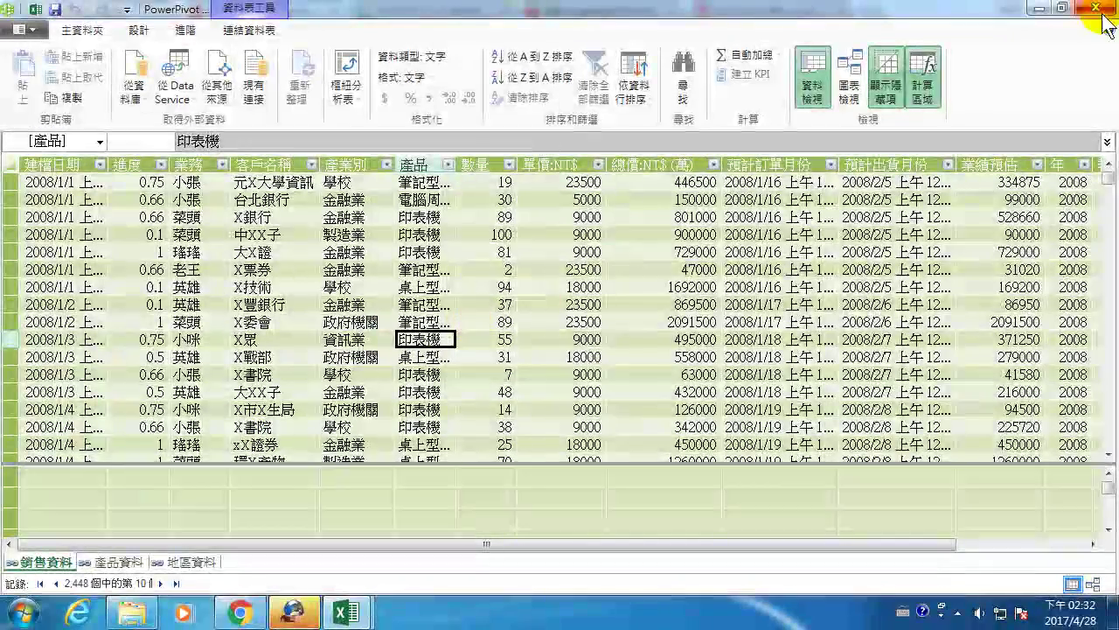
left_click(1104, 16)
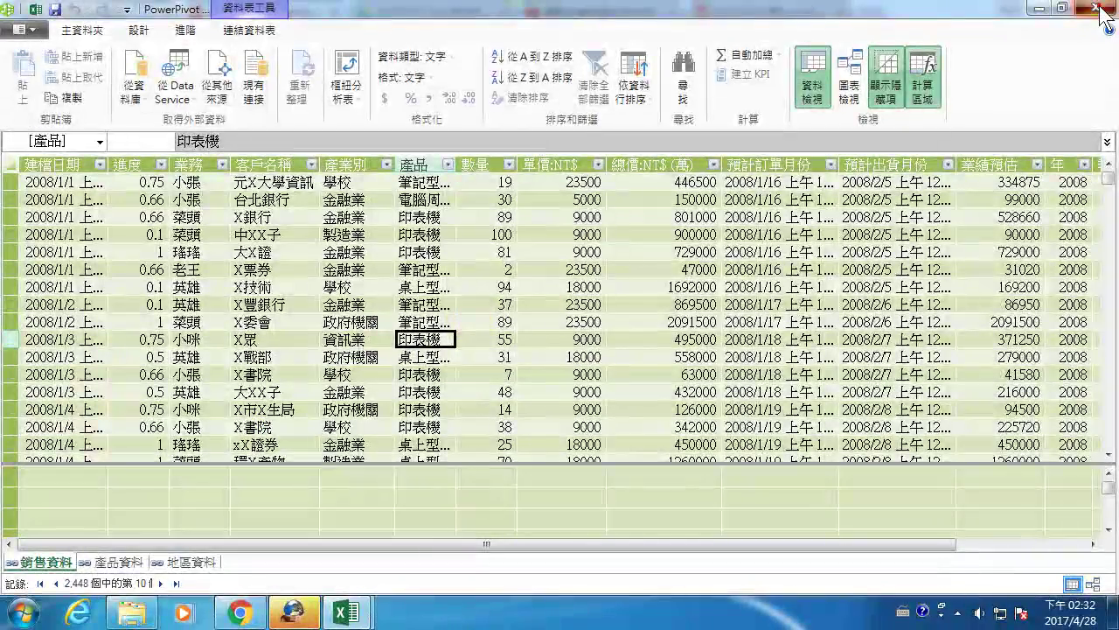
left_click(350, 614)
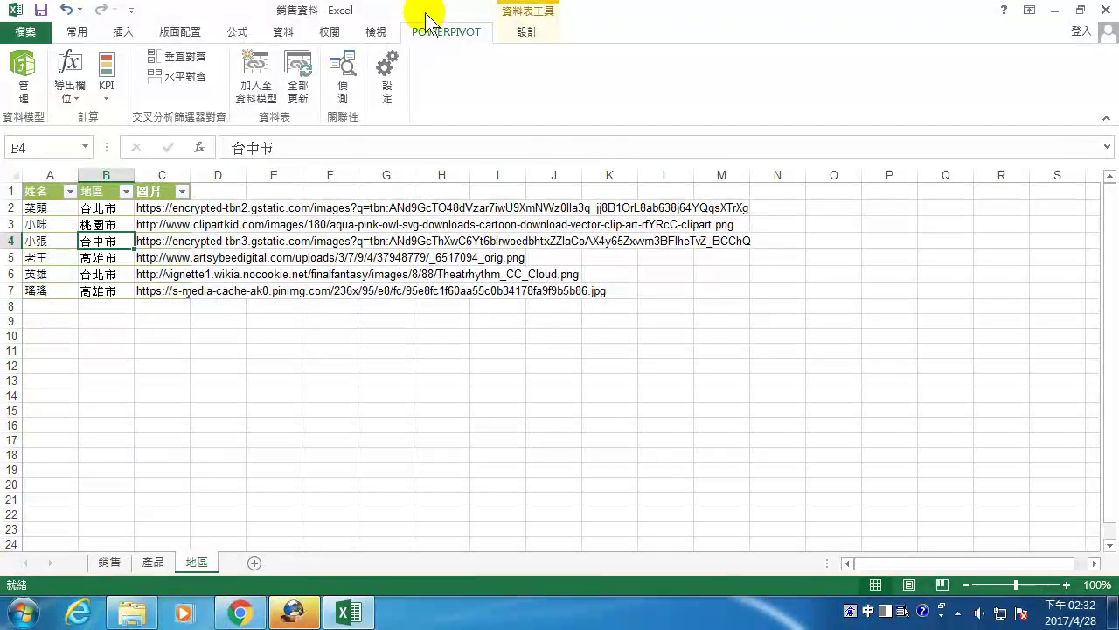
left_click(24, 77)
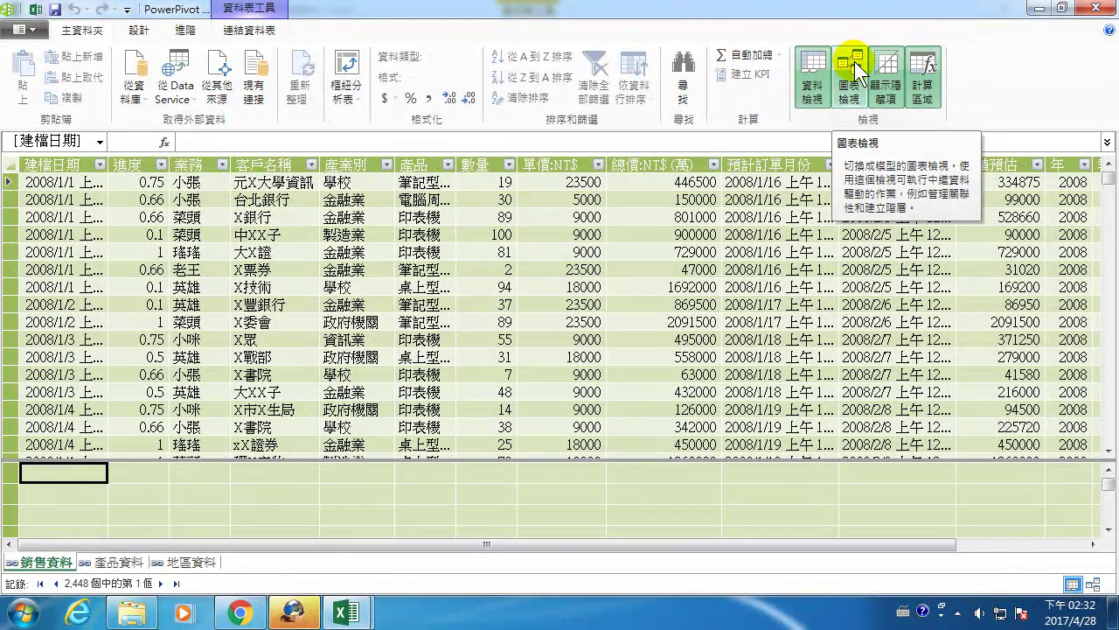
- In Diagram View, line up 產品資料, 銷售資料 and 地區資料, stretching 銷售資料 to show all fields
left_click(854, 61)
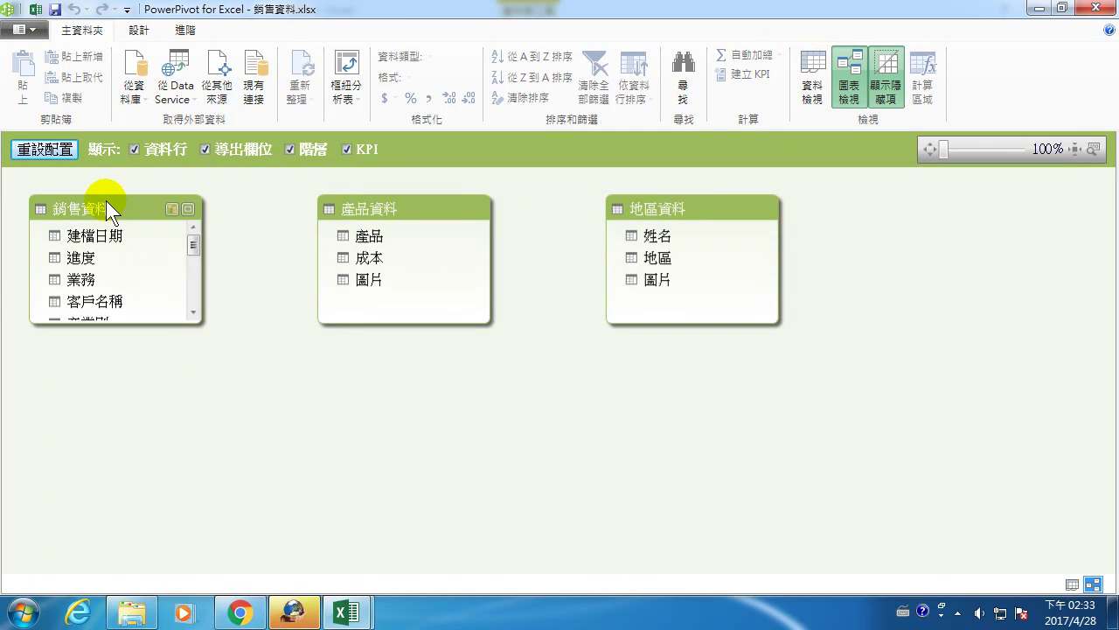
left_click_drag(106, 200, 492, 306)
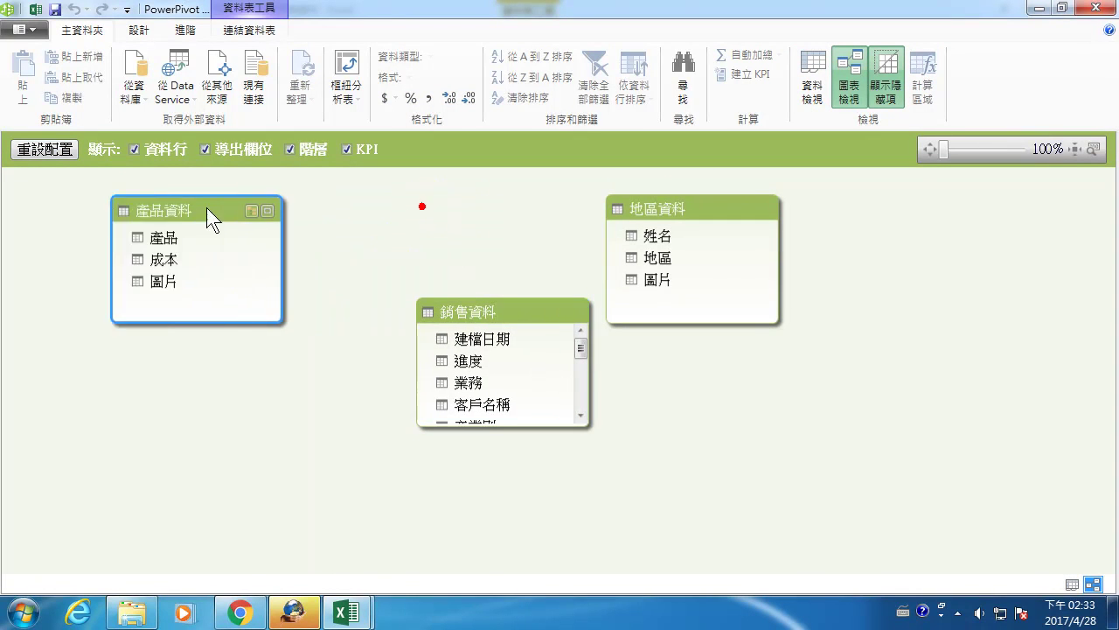
left_click_drag(427, 209, 181, 211)
left_click_drag(510, 313, 451, 223)
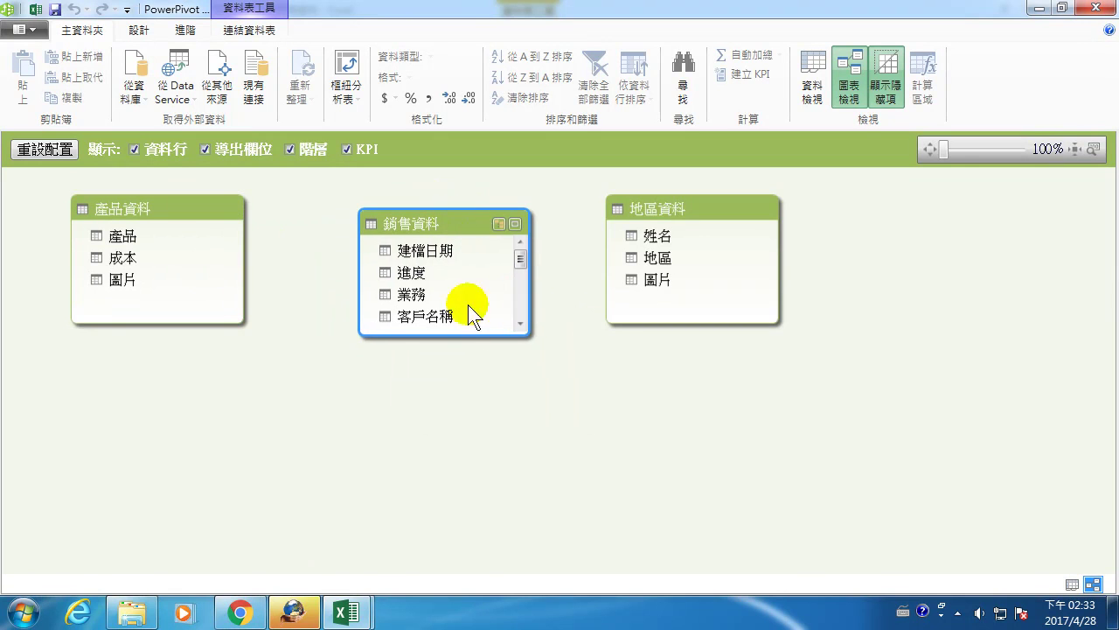
left_click_drag(468, 337, 470, 535)
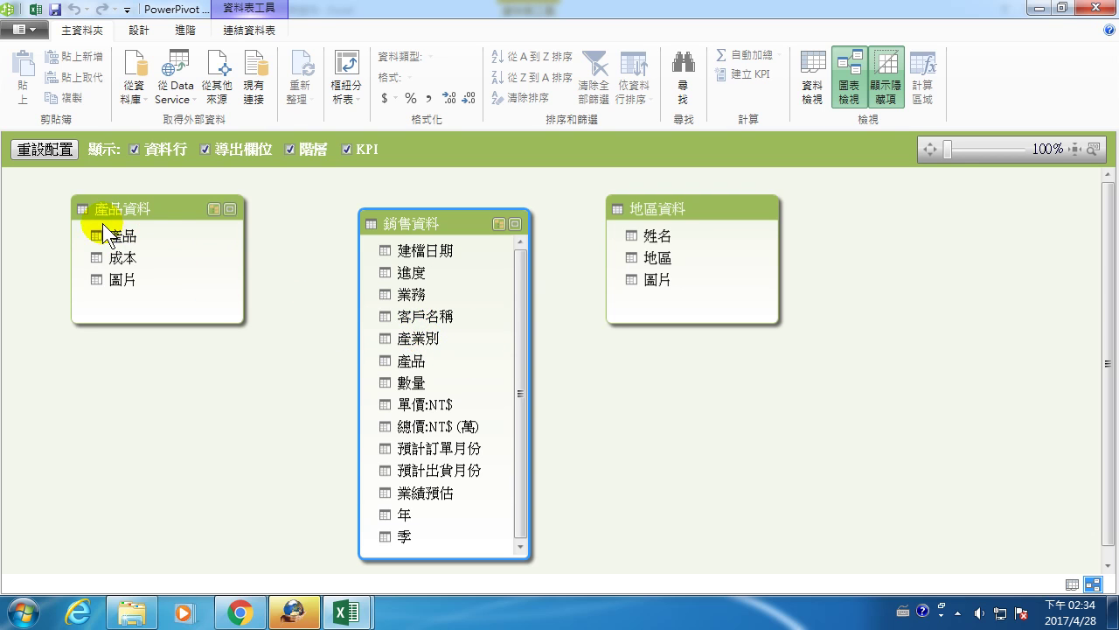
- Link 產品資料[產品] to 銷售資料[產品] and 地區資料[姓名] to 銷售資料[業務]
mouse_move(123, 236)
left_mouse_down()
mouse_move(191, 248)
mouse_move(408, 362)
left_mouse_up()
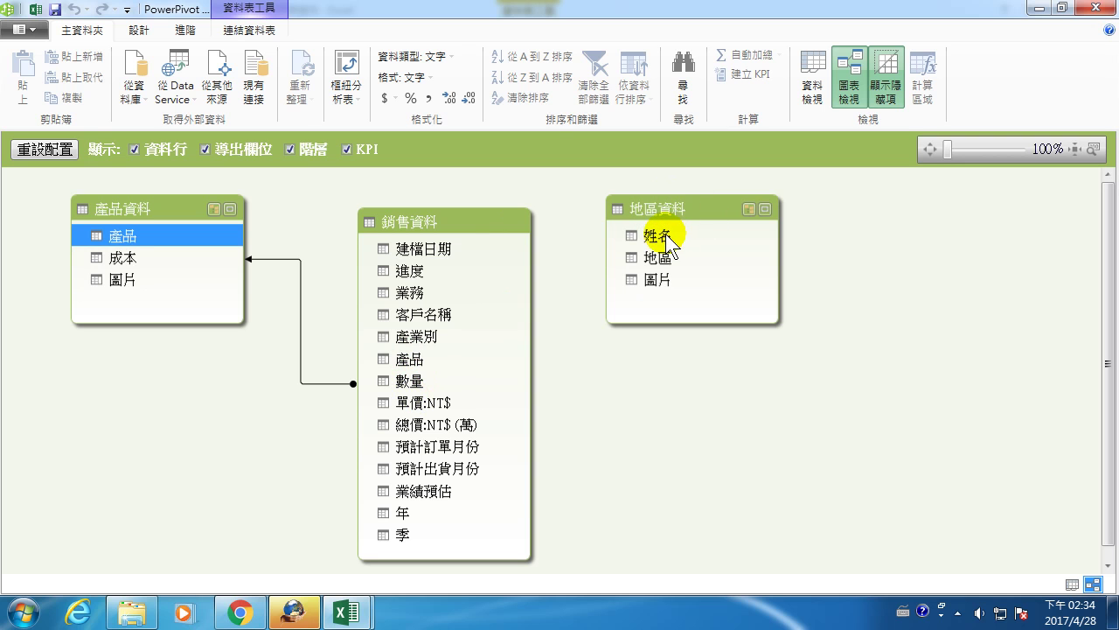
mouse_move(662, 236)
left_mouse_down()
mouse_move(641, 255)
mouse_move(414, 295)
left_mouse_up()
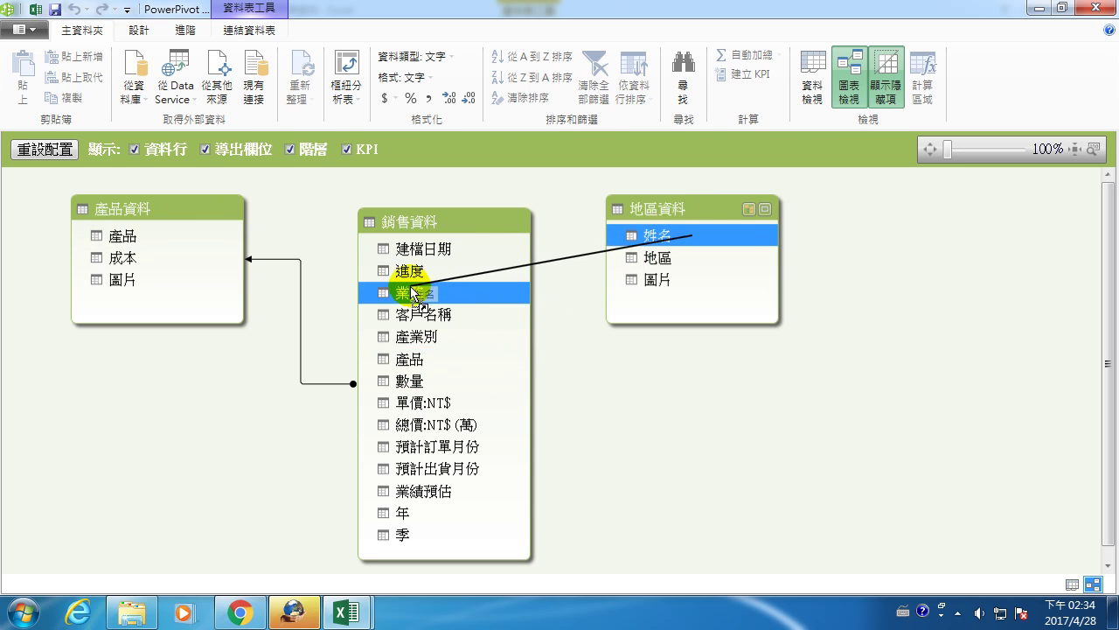
left_click_drag(412, 294, 411, 295)
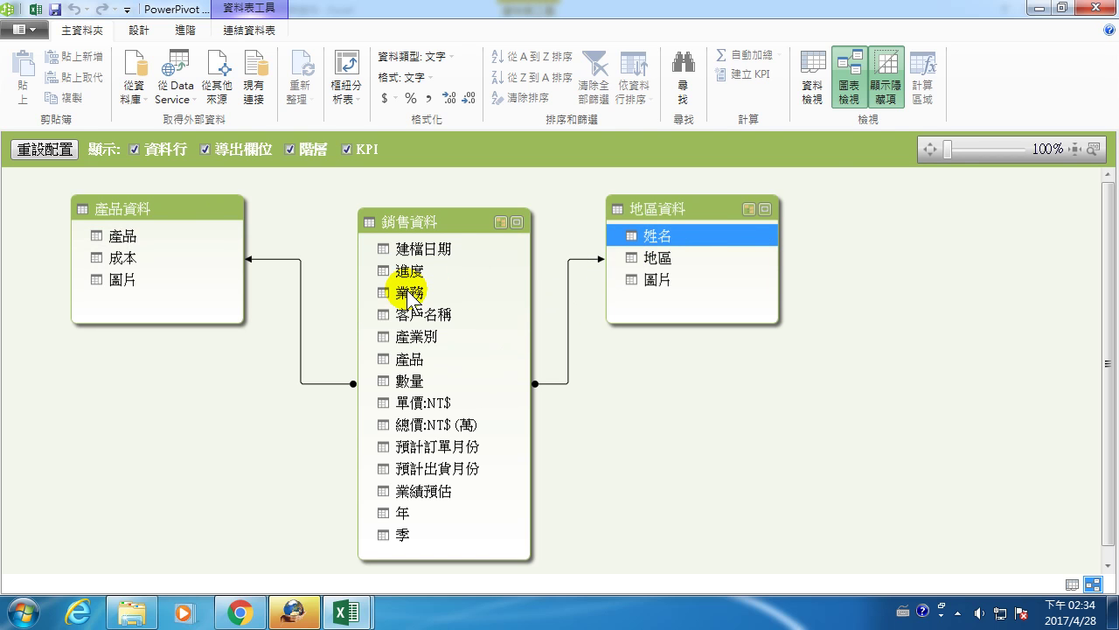
left_click(859, 80)
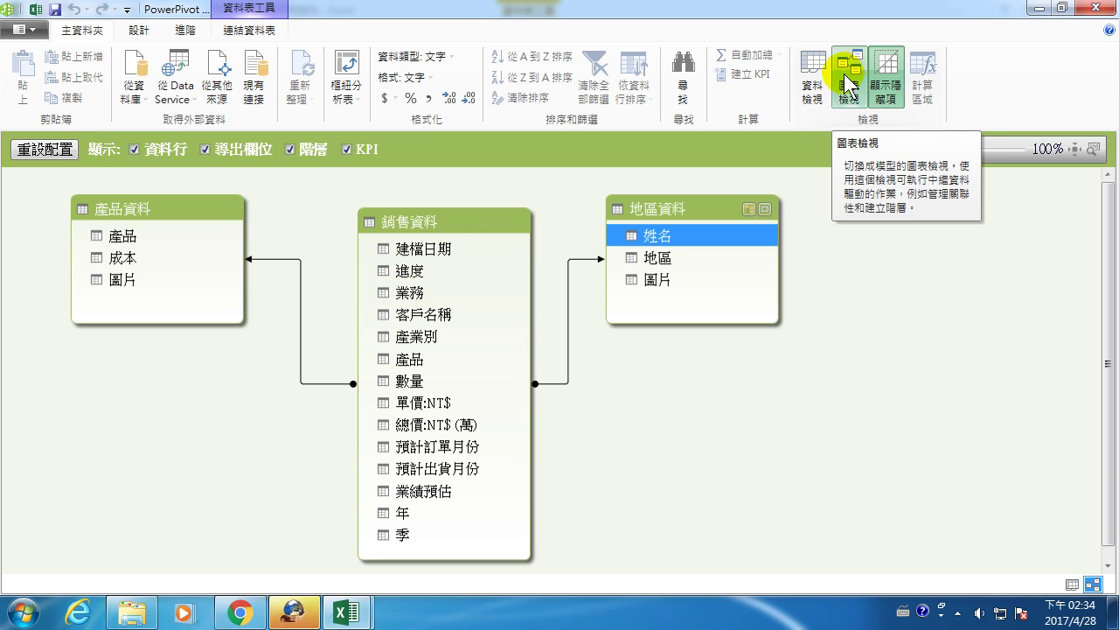
- Return to Data View, scroll to the 業績預估 column and select the calculation cell under 業務
left_click(813, 70)
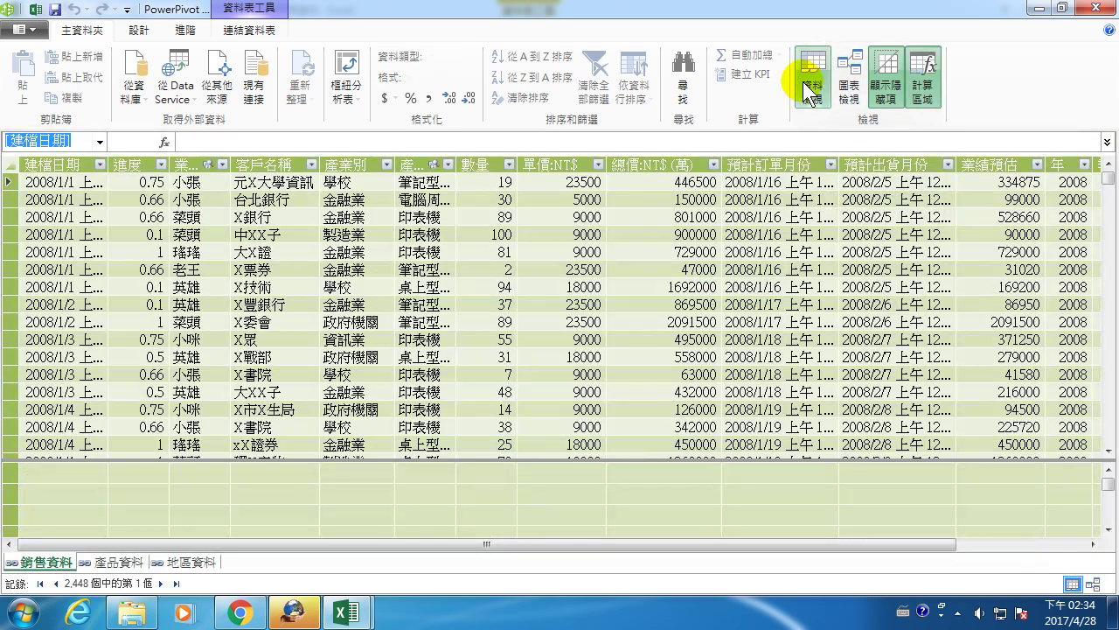
left_click(60, 491)
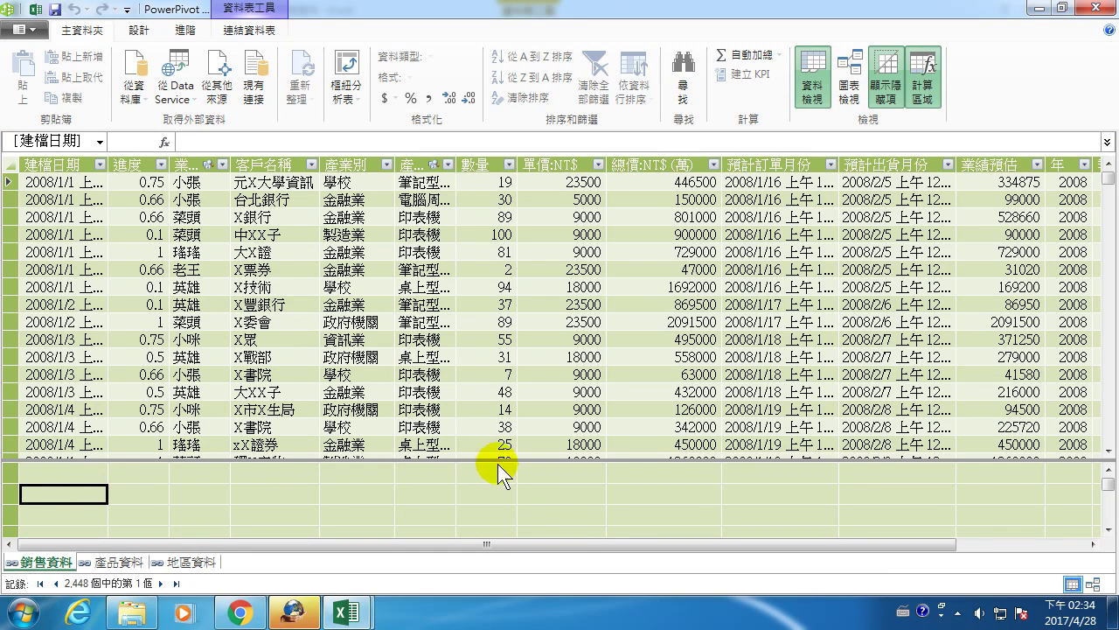
left_click_drag(567, 542, 718, 545)
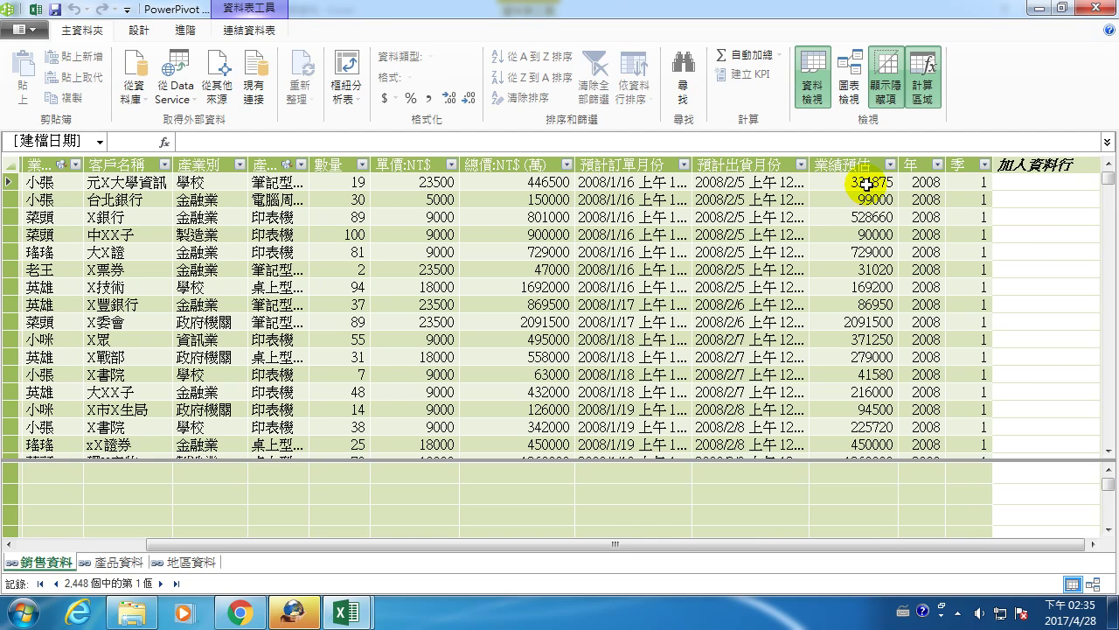
left_click(862, 183)
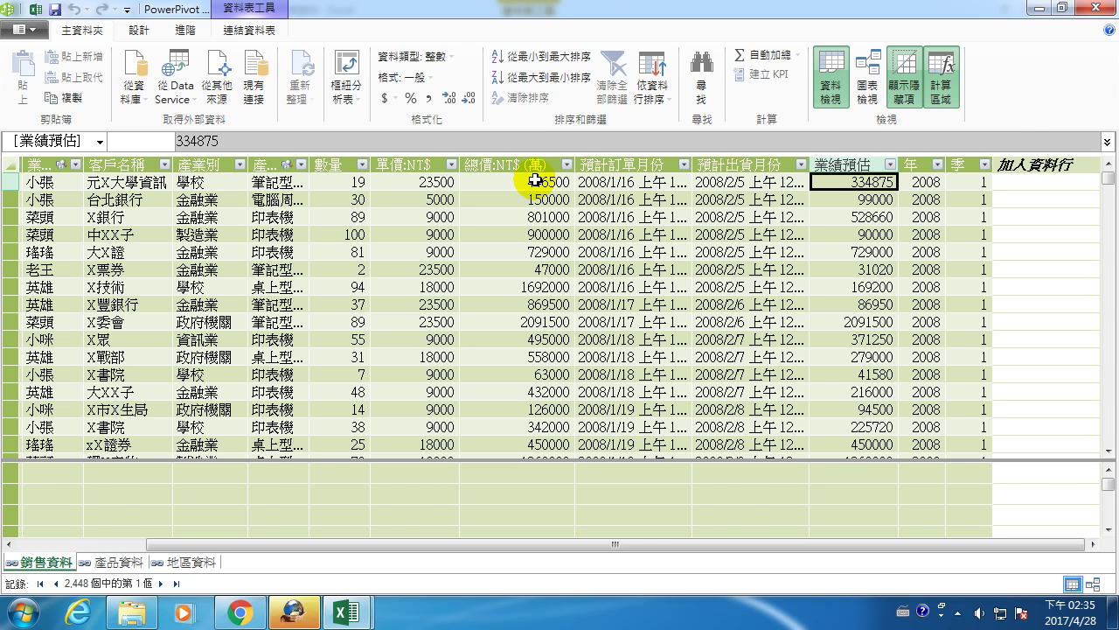
left_click(56, 491)
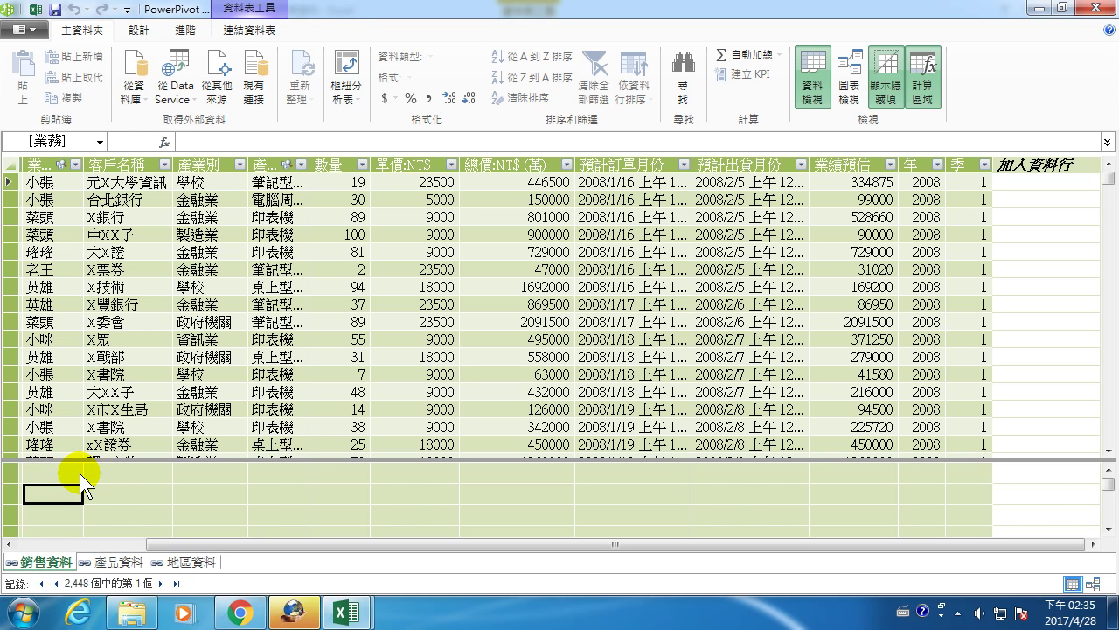
- Start a measure named 業績預估比 with := in the calculation cell under 業務
type("cf")
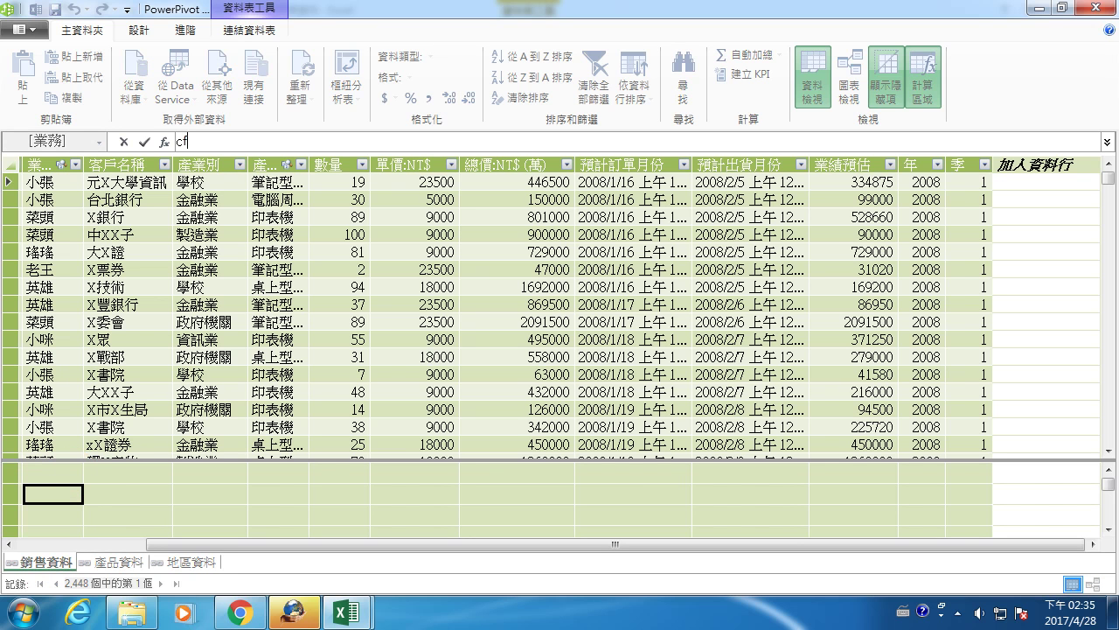
key("BackSpace")
key("ctrl+space")
type("tt")
key("BackSpace")
key("BackSpace")
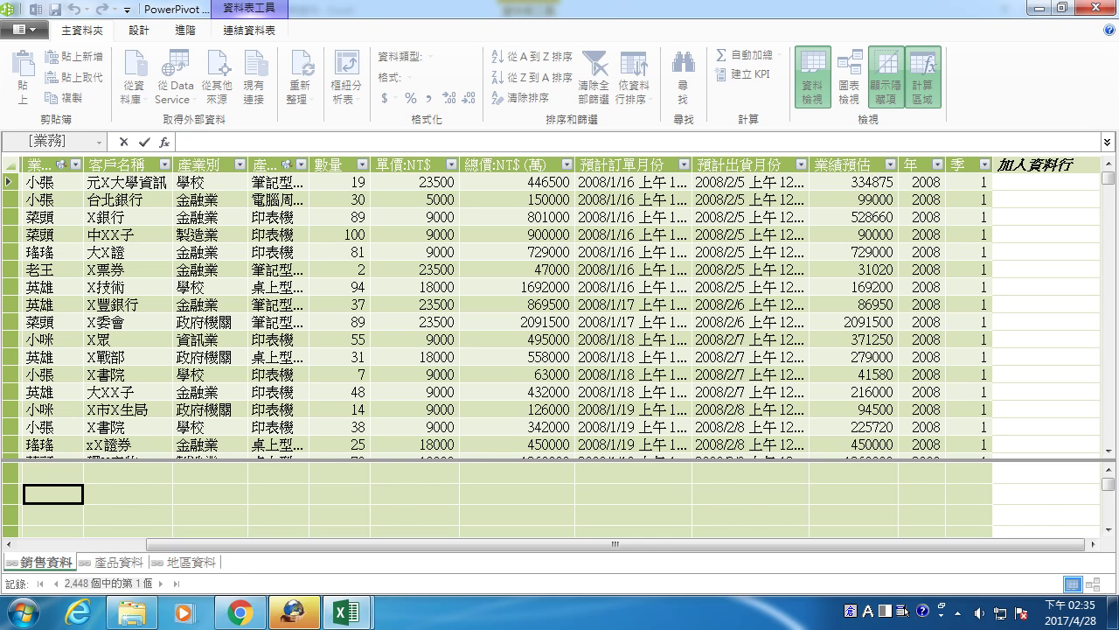
key("shift")
type("業")
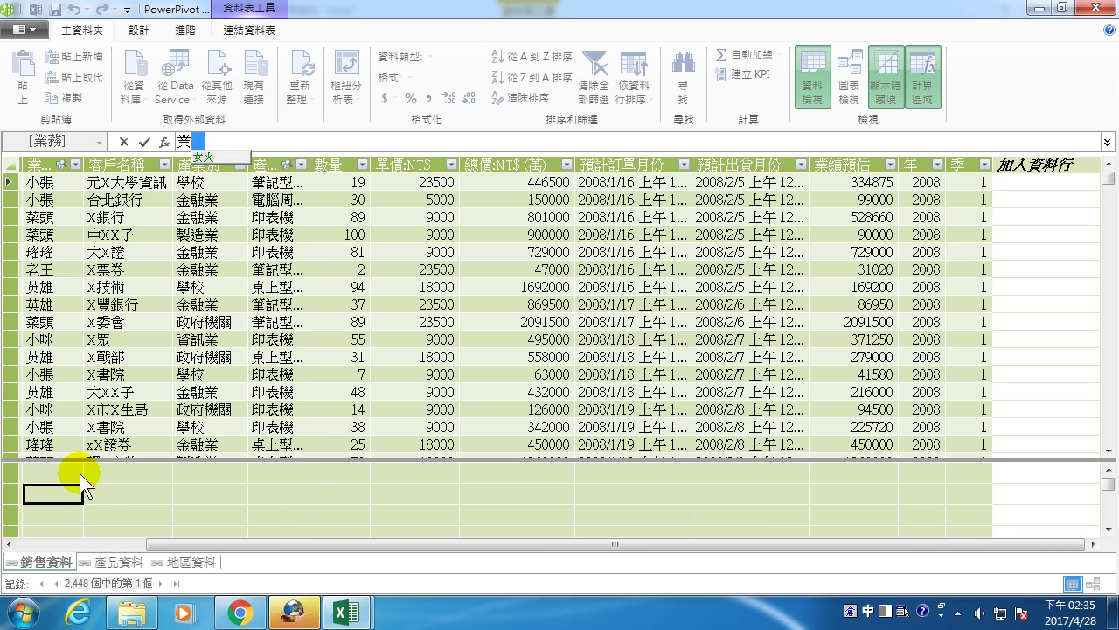
type("績預估比")
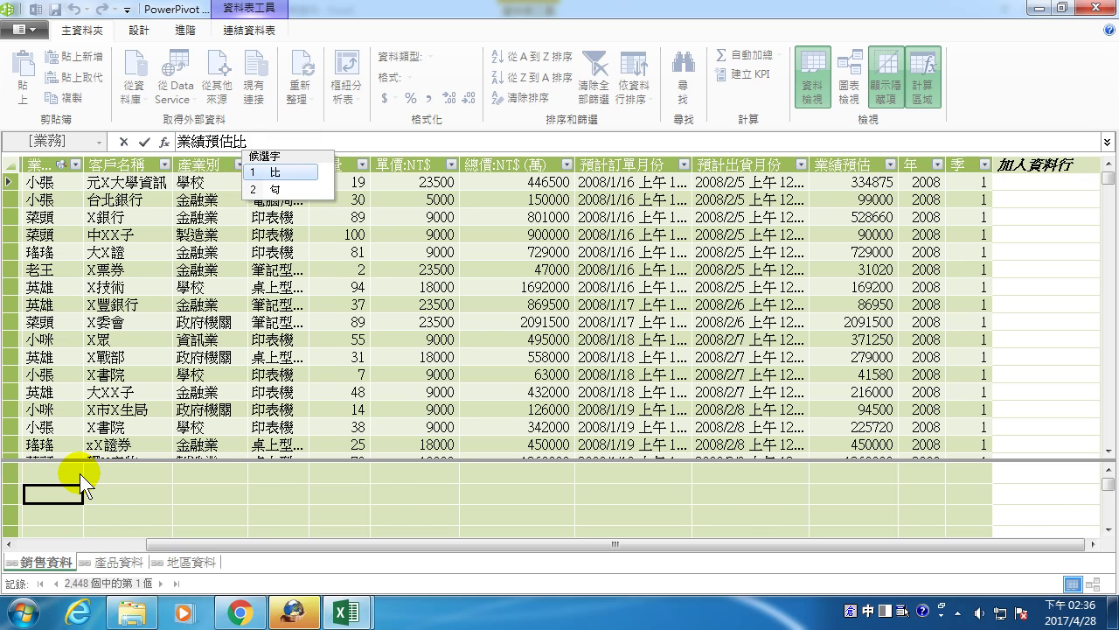
key("shift")
type(":=")
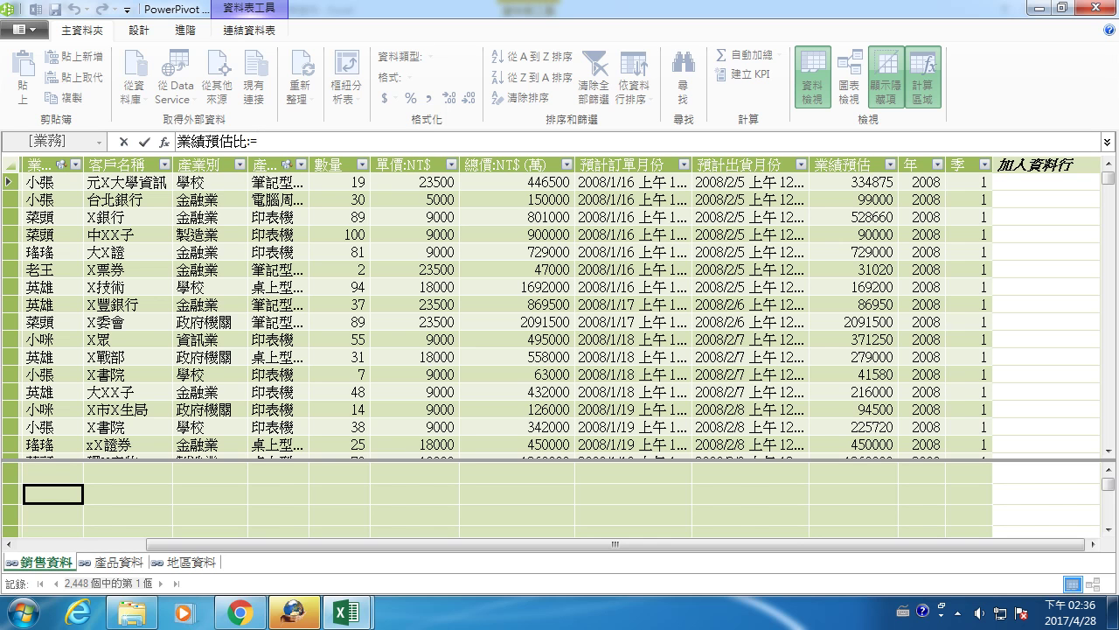
- Replace the misspelled 'devide' with DIVIDE from the autocomplete list
type("d")
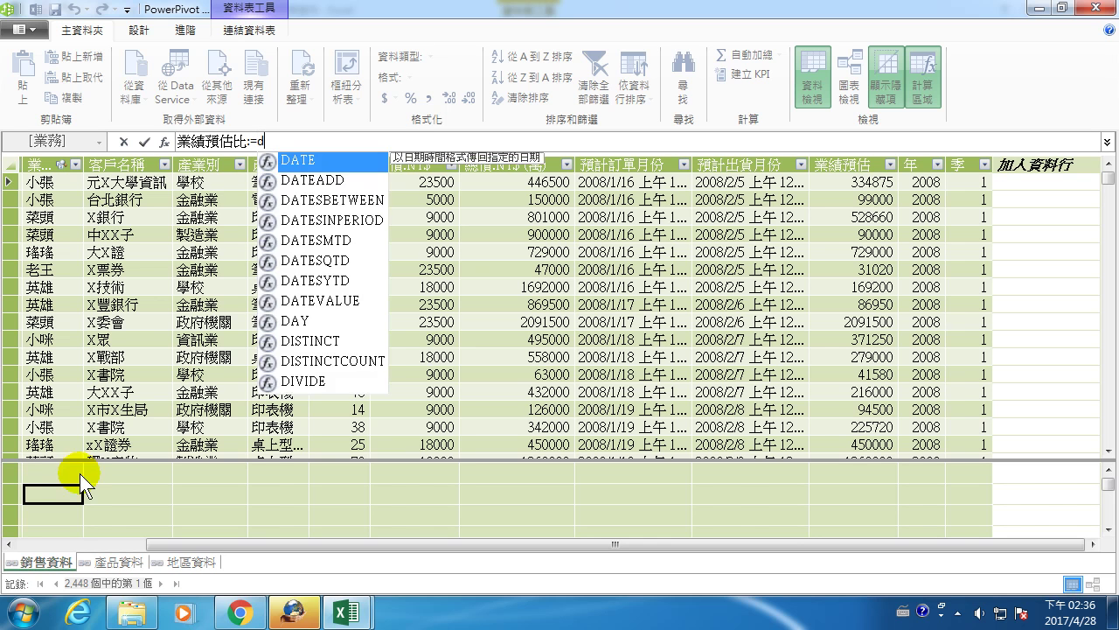
type("evi")
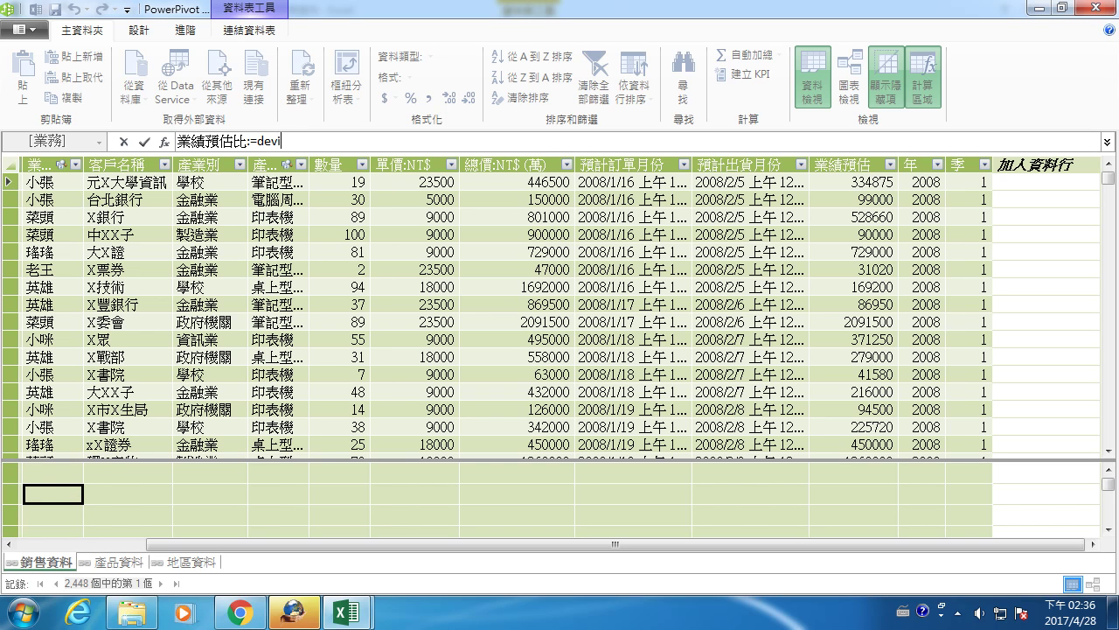
type("de")
key("BackSpace")
key("BackSpace")
key("BackSpace")
key("BackSpace")
key("BackSpace")
key("BackSpace")
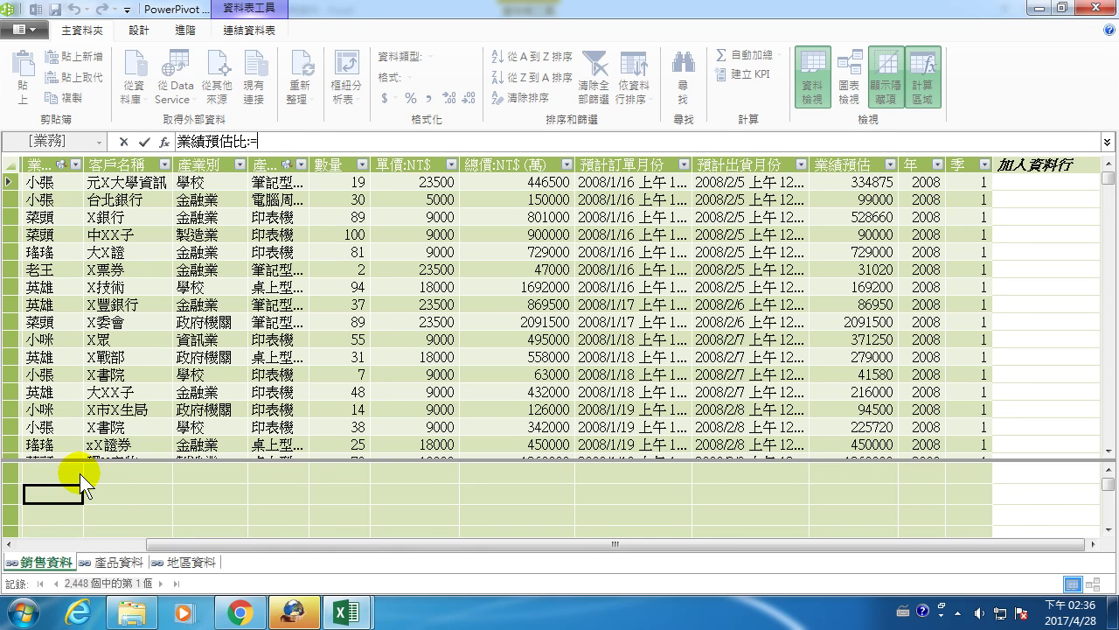
type("De")
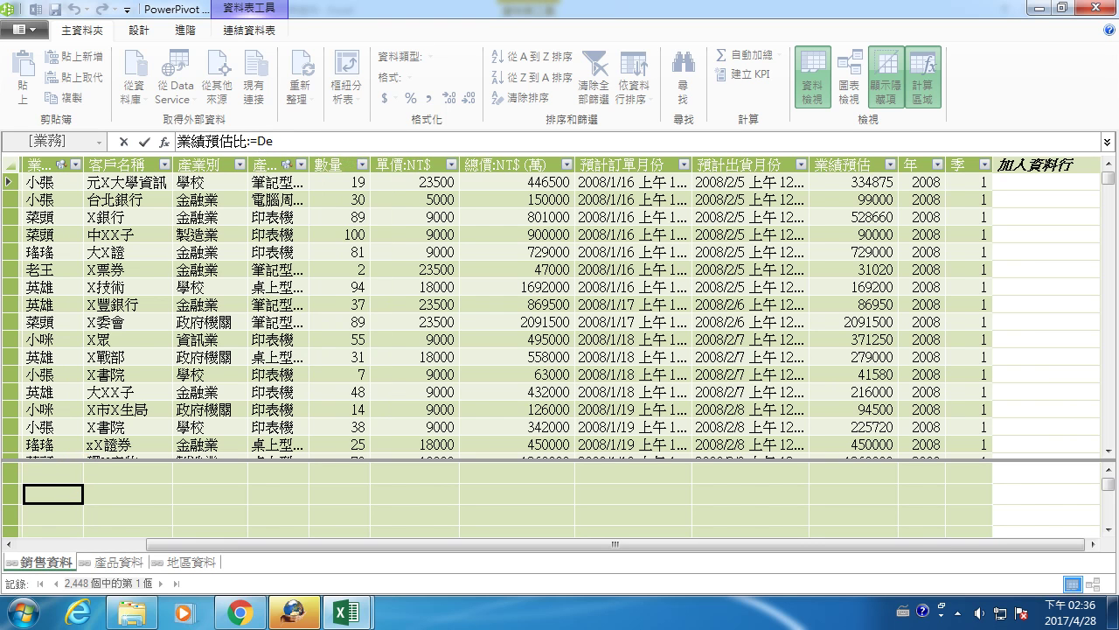
key("BackSpace")
type("i")
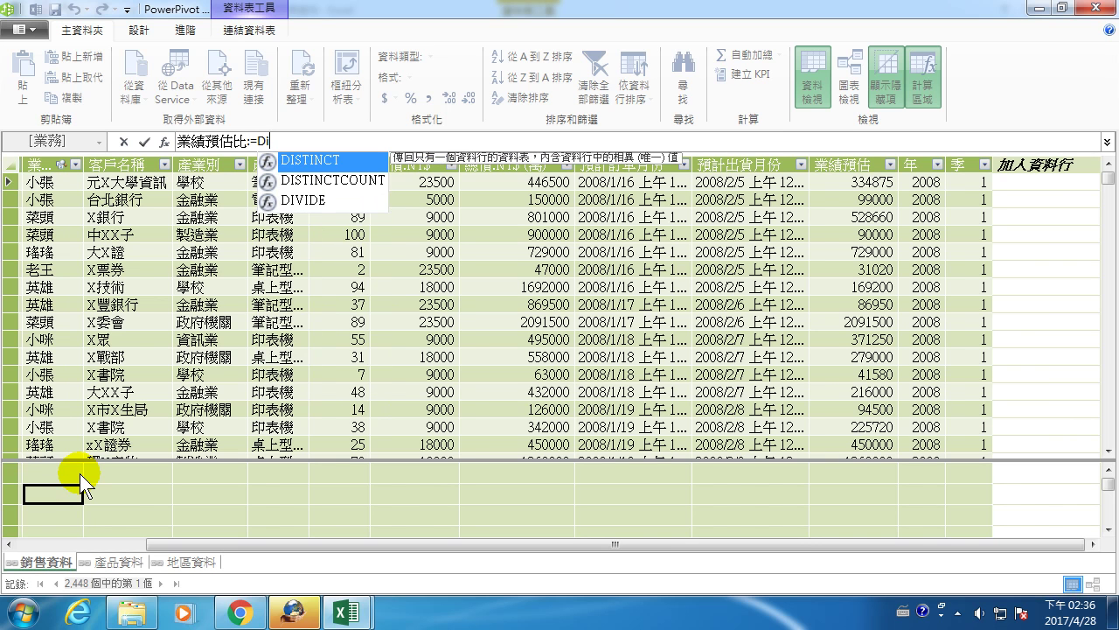
key("Down")
key("Down")
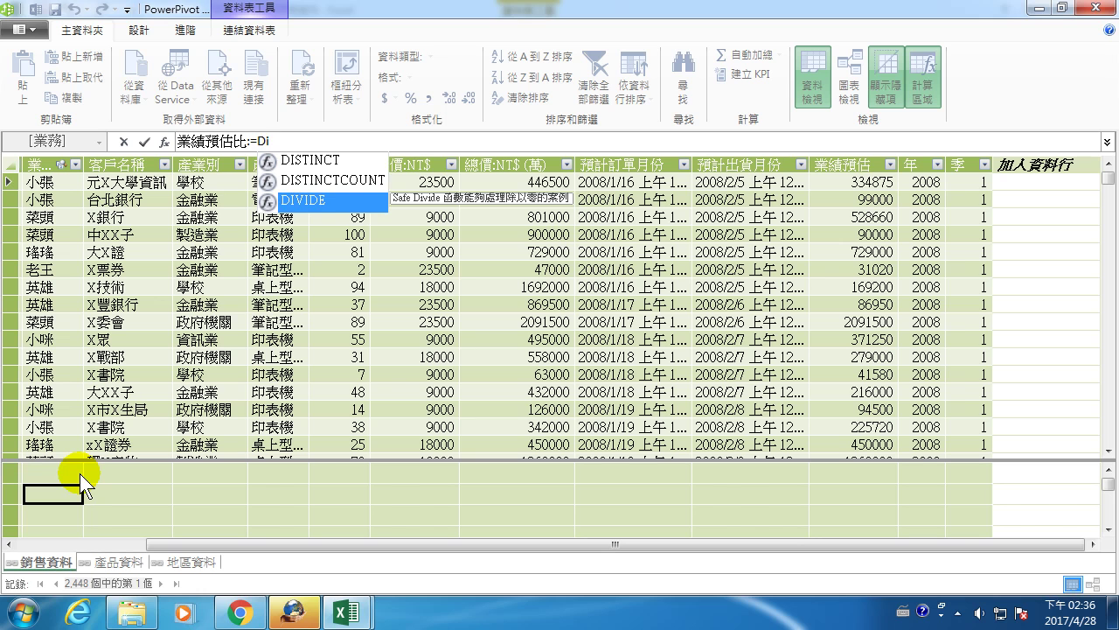
key("Tab")
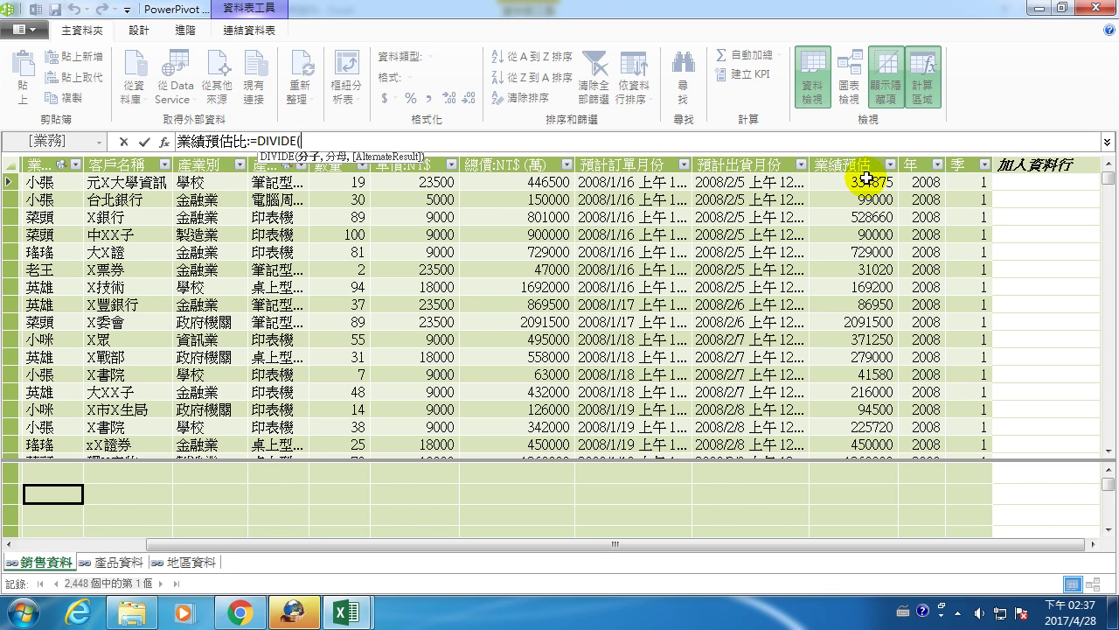
- Enter the numerator SUM('銷售資料'[業績預估]) using autocomplete
type("su")
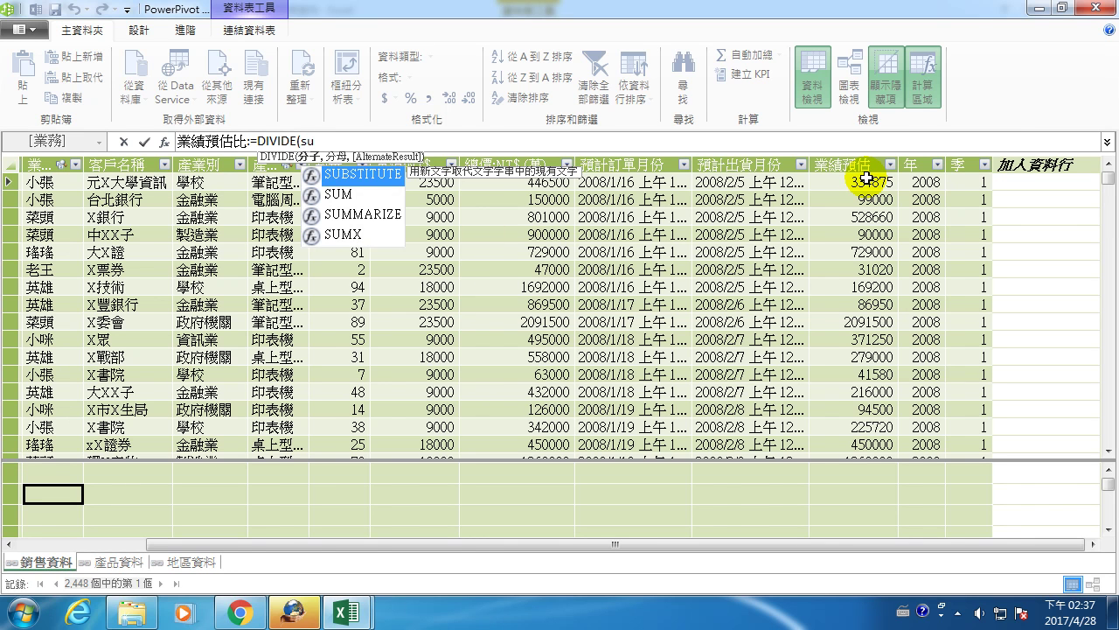
key("Tab")
key("BackSpace")
key("BackSpace")
key("BackSpace")
key("BackSpace")
key("BackSpace")
key("BackSpace")
key("BackSpace")
key("BackSpace")
key("Down")
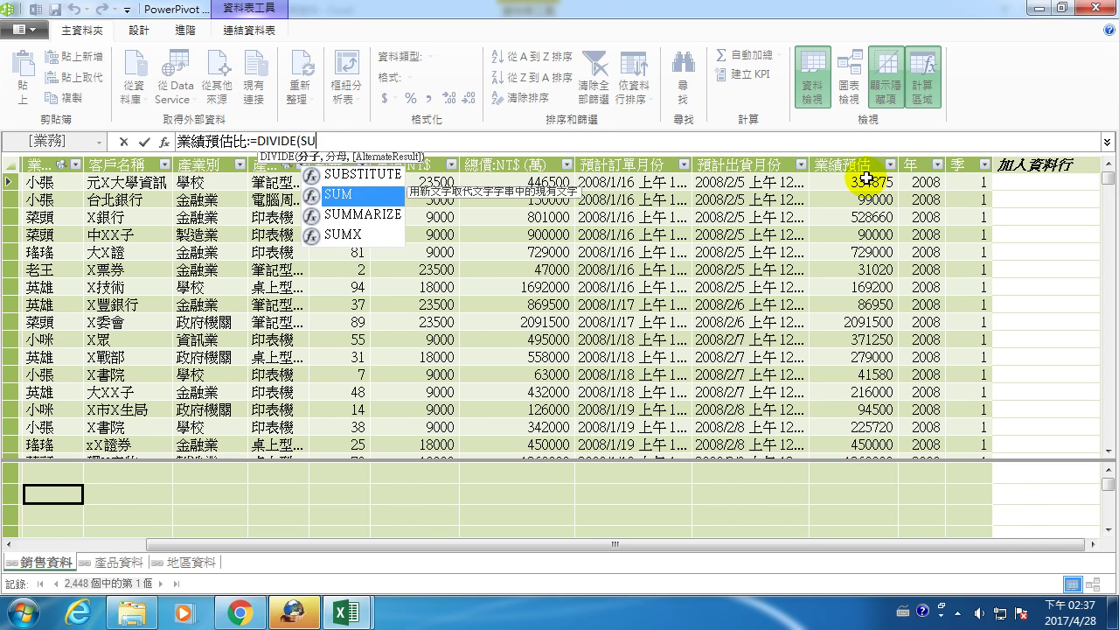
key("Tab")
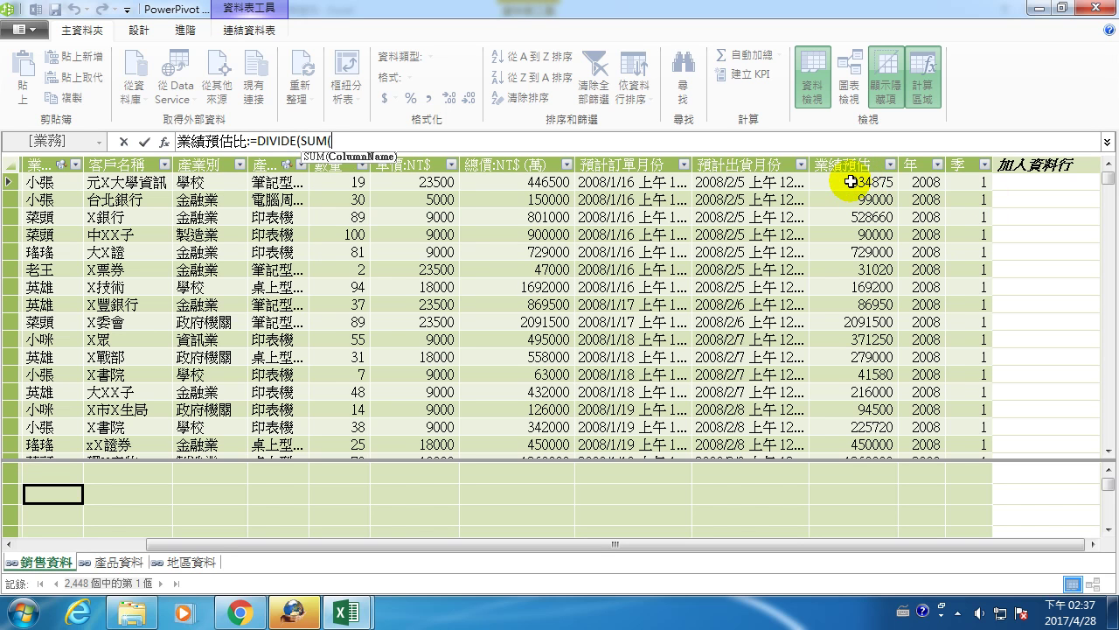
type("'")
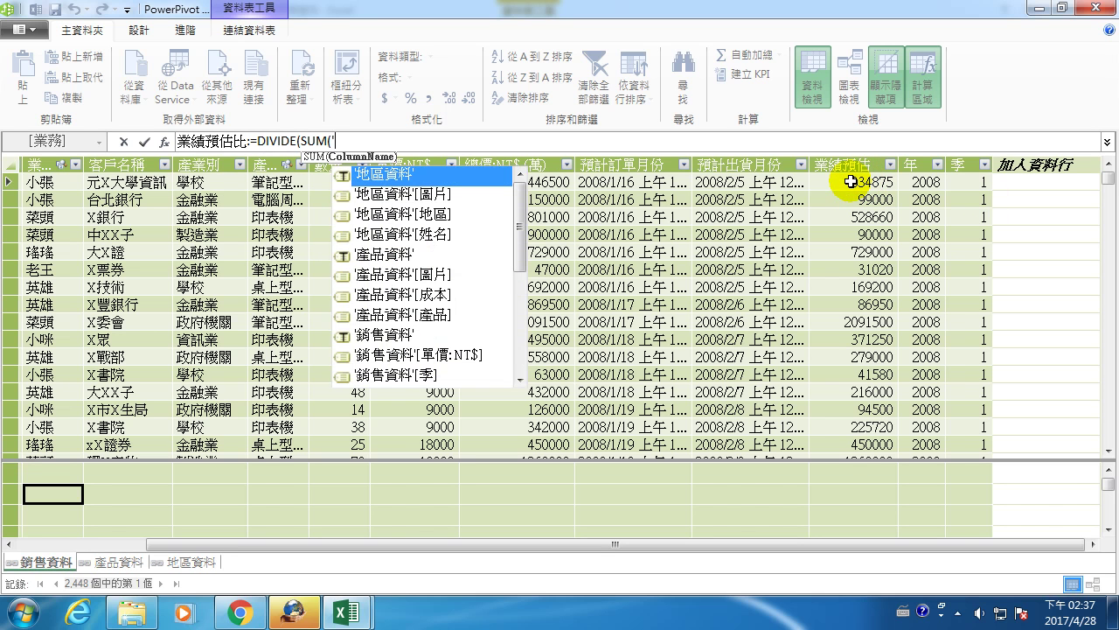
key("Down")
key("Down")
key("Down")
key("Down")
key("Down")
key("Down")
key("Down")
key("Down")
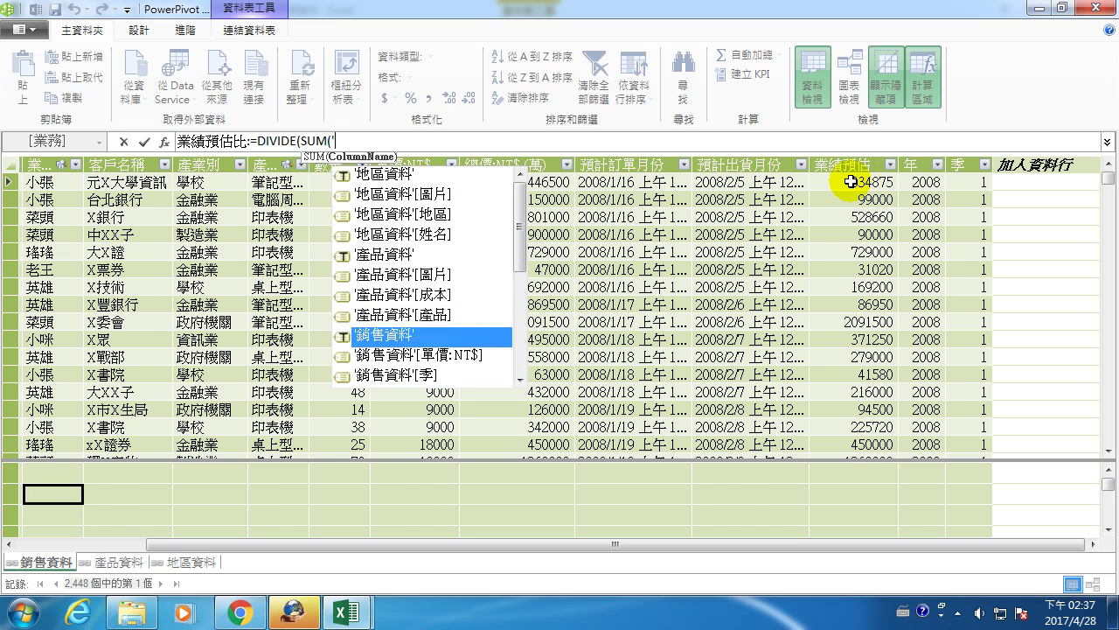
key("Down")
key("Down")
key("Down")
key("Down")
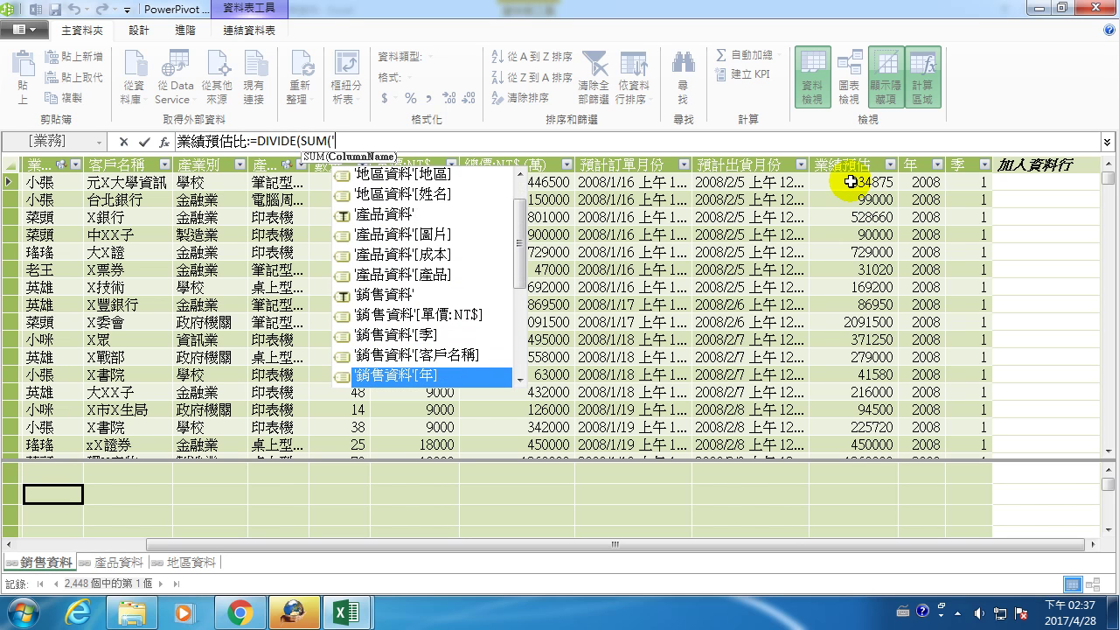
key("Down")
key("Down")
key("Down")
key("Down")
key("Down")
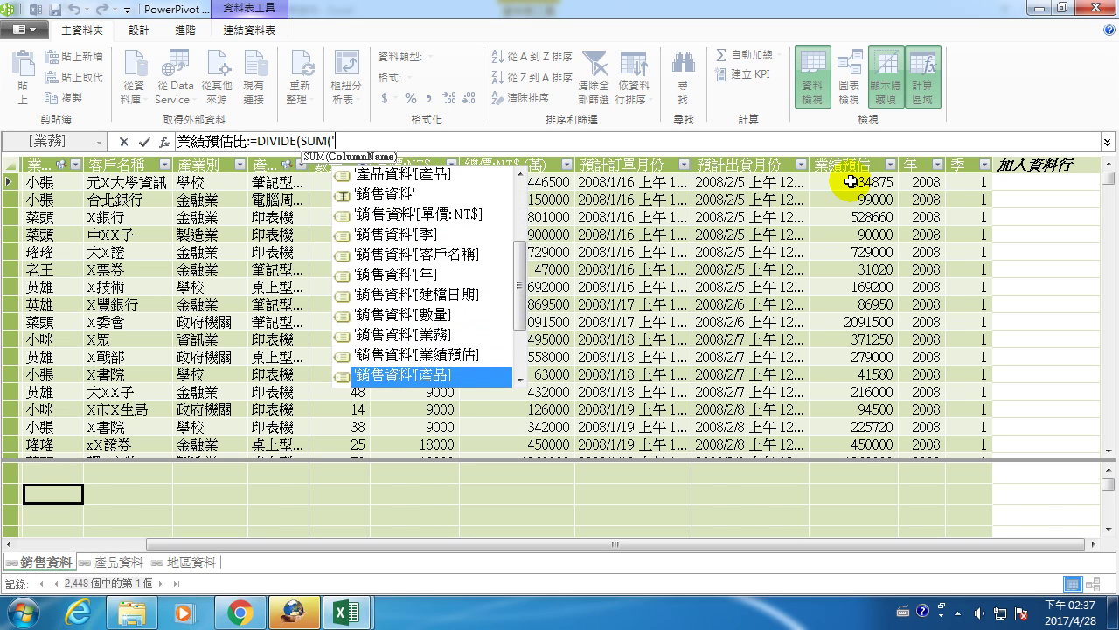
key("Up")
key("Tab")
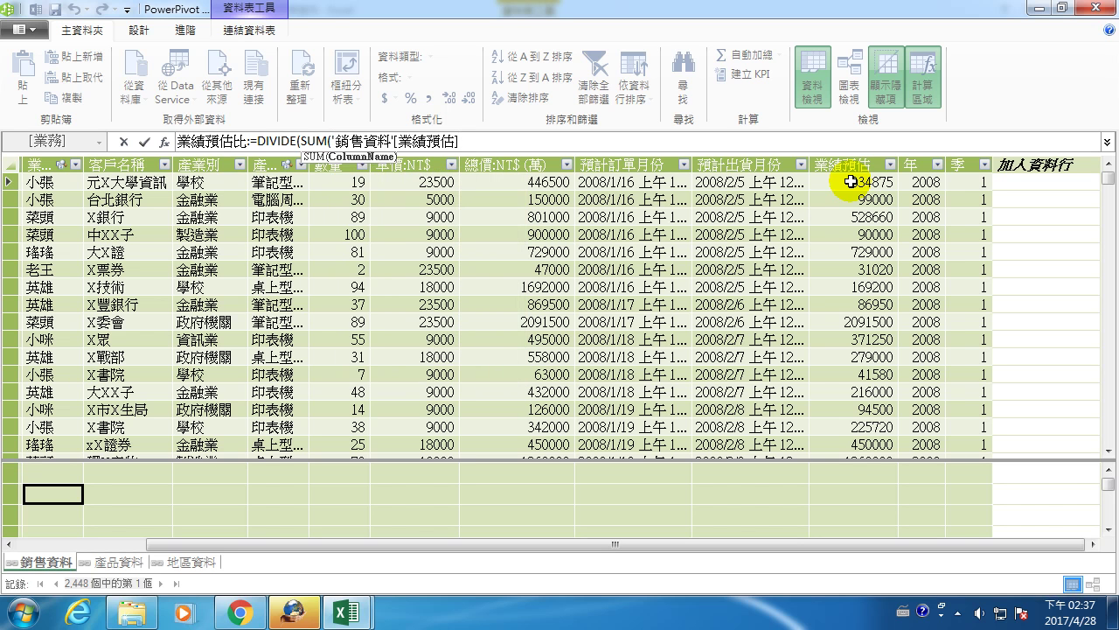
type(")")
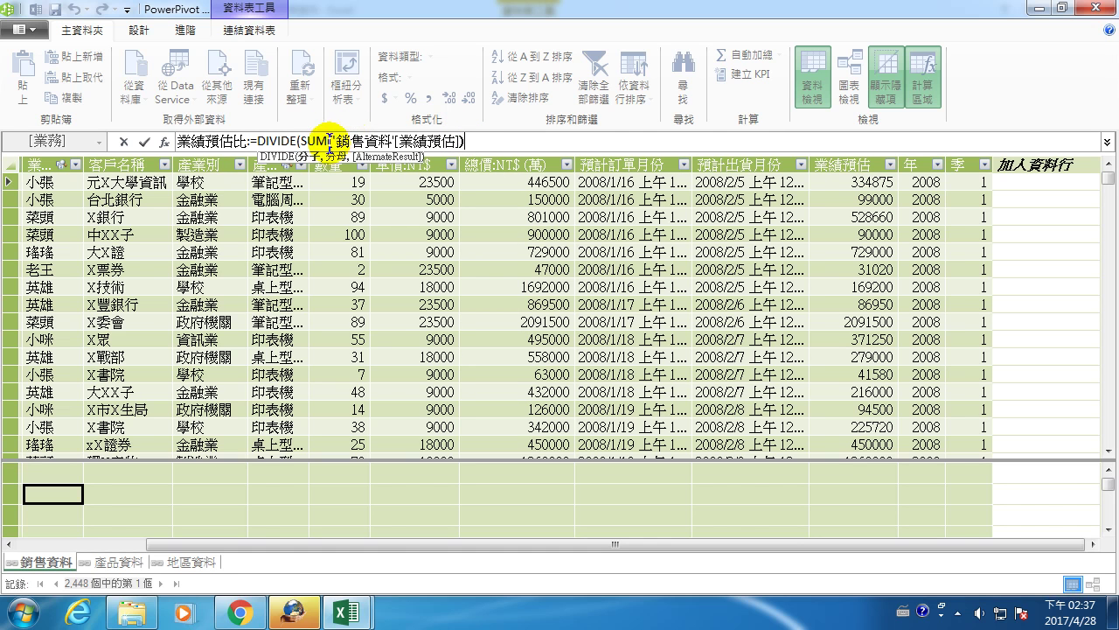
- Add the denominator SUM('銷售資料'[總價:NT$ (萬)]) and close the DIVIDE formula
type(",")
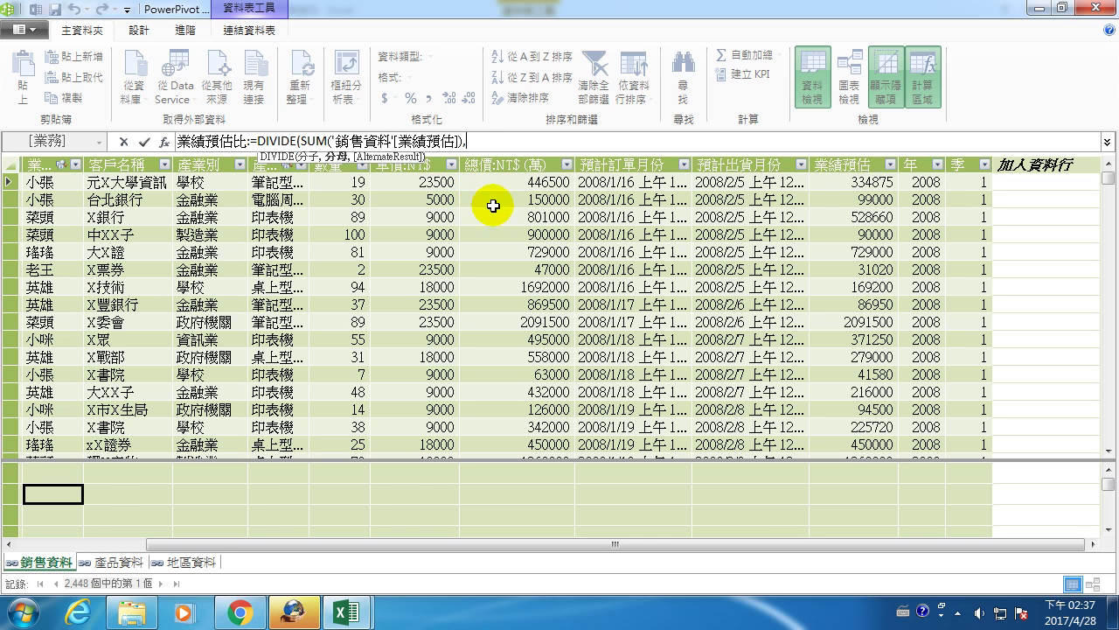
type("su")
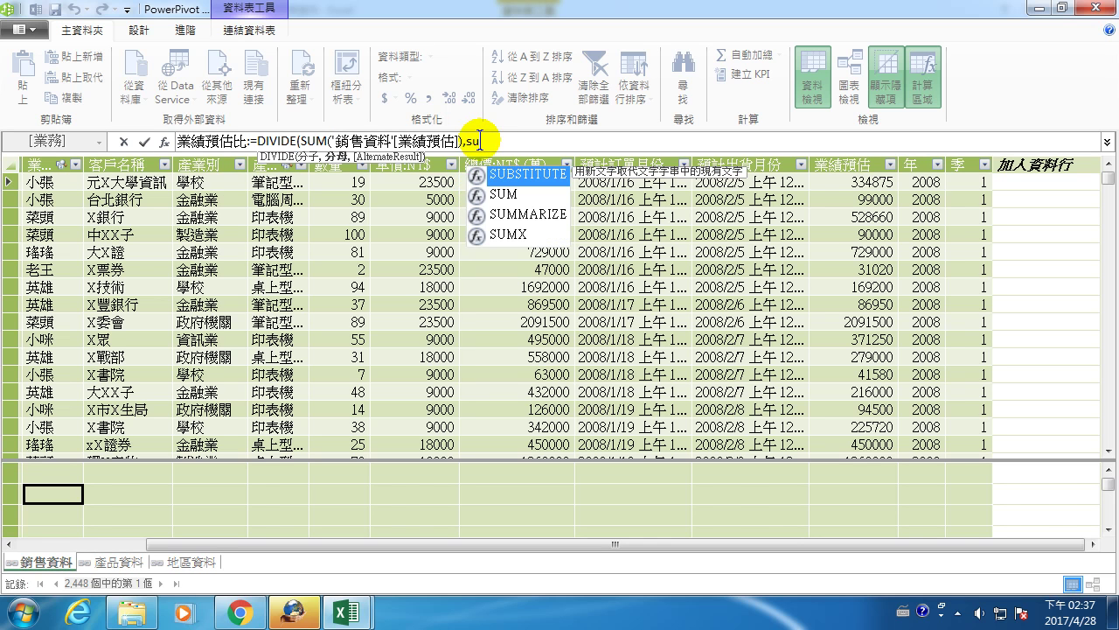
key("Down")
key("Tab")
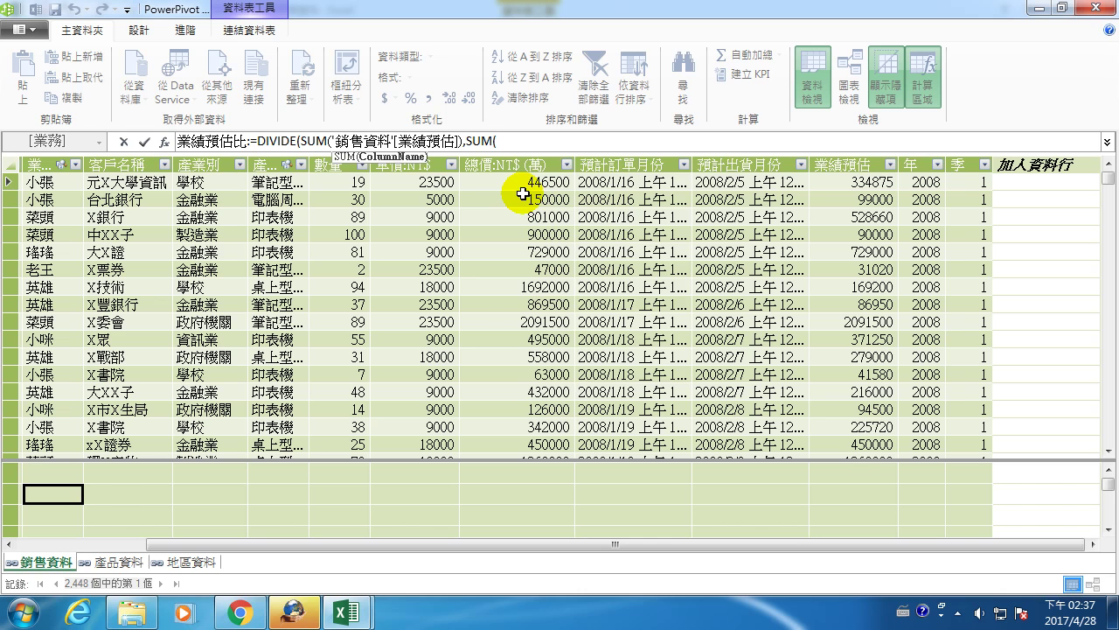
type("'")
key("Down")
key("Down")
key("Down")
key("Down")
key("Down")
key("Down")
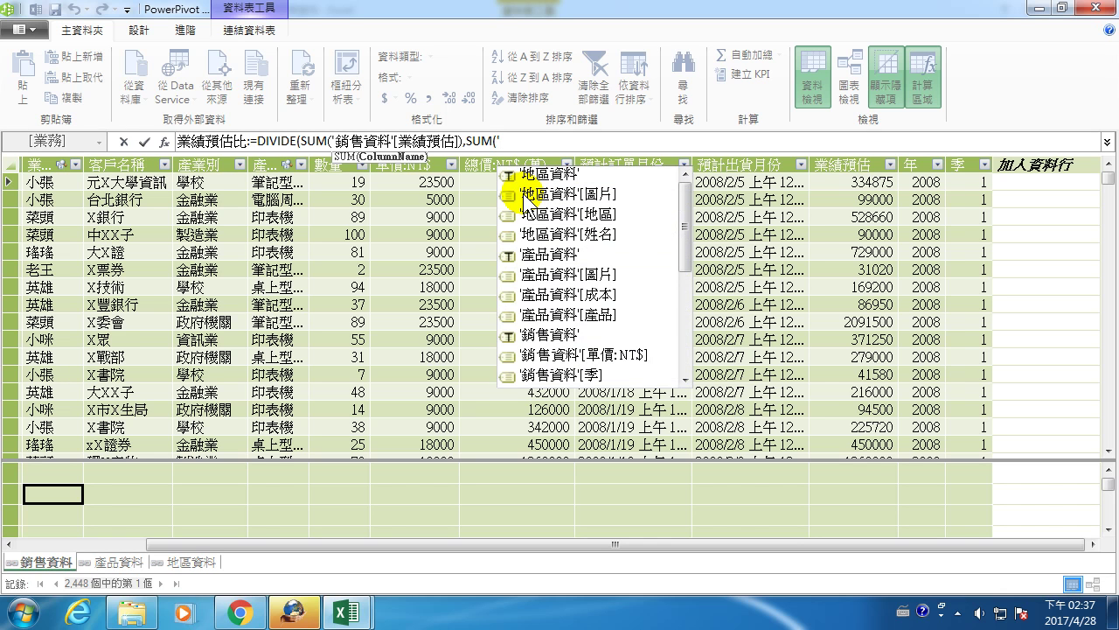
key("Down")
key("Down")
key("Down")
key("Down")
key("Down")
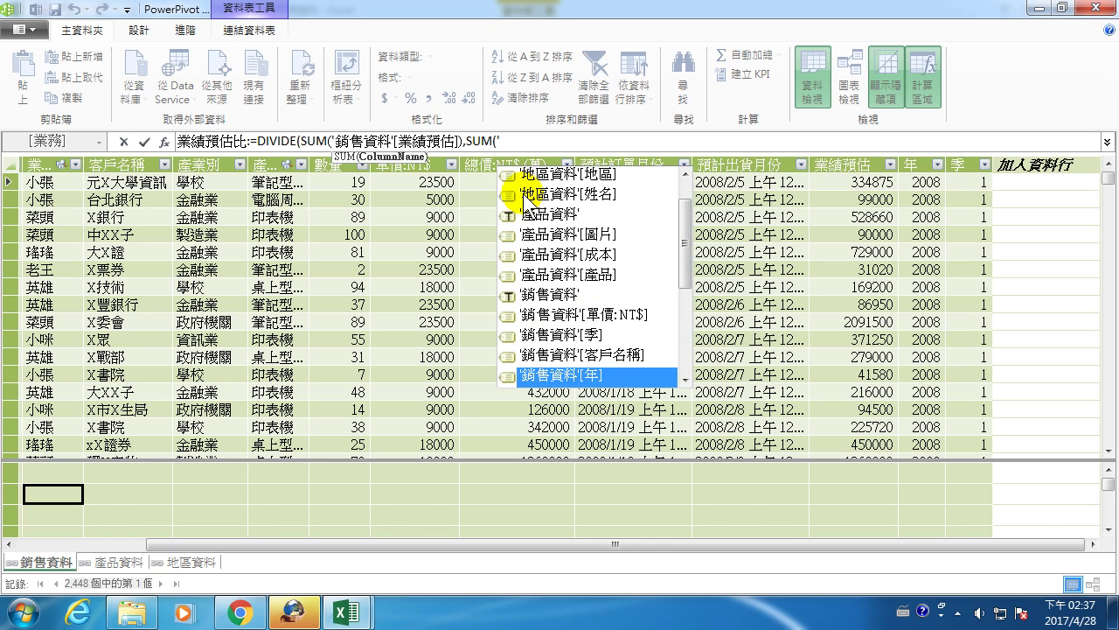
key("Up")
key("Up")
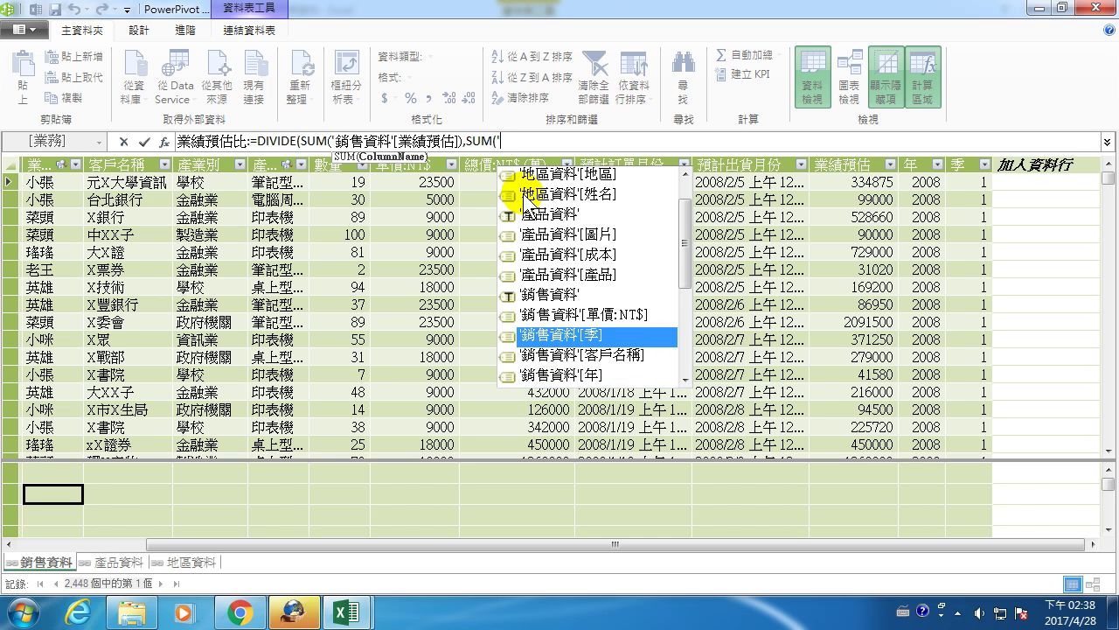
key("Up")
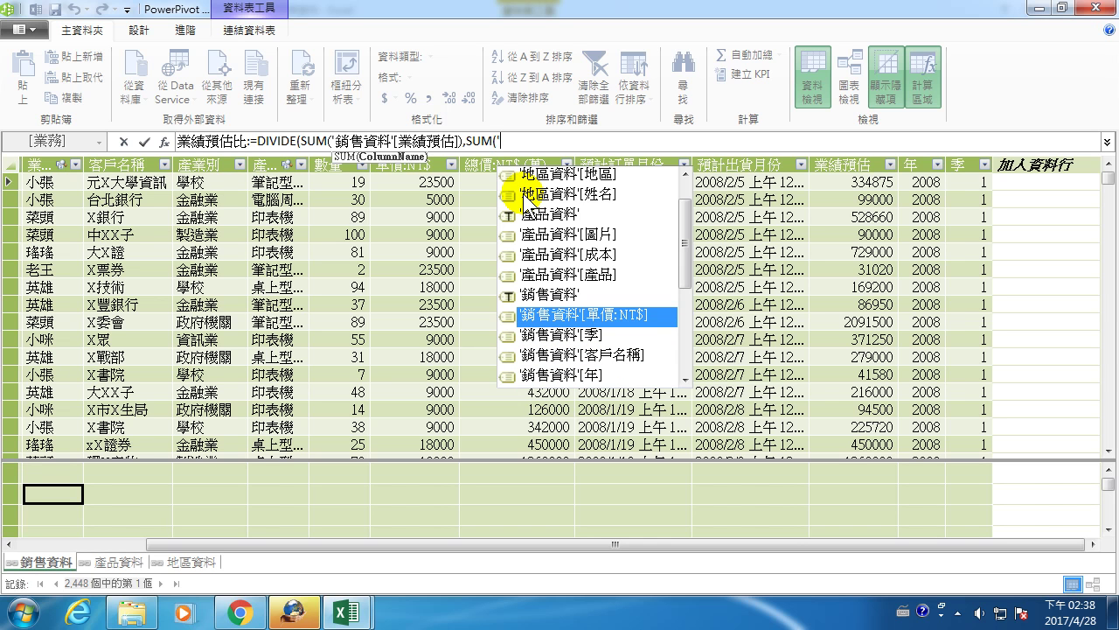
key("Up")
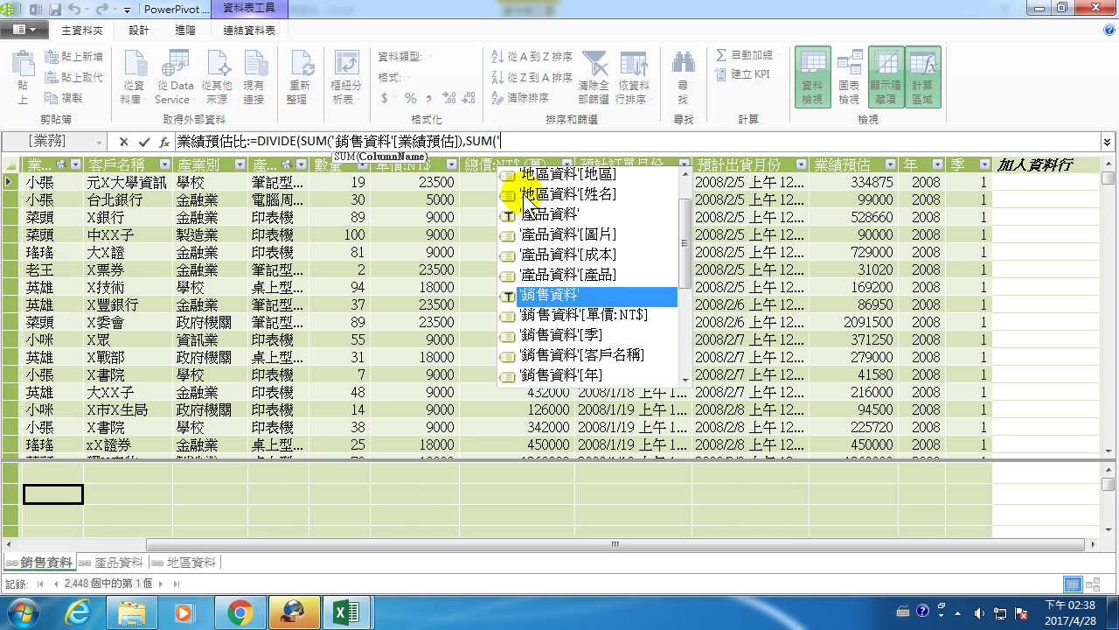
key("Down")
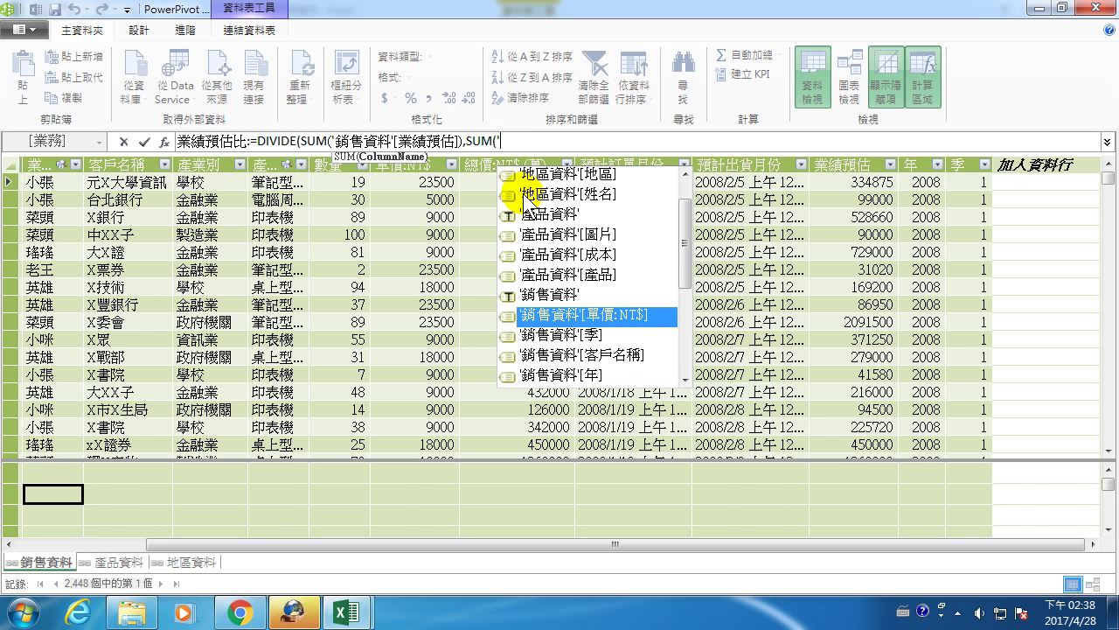
key("Down")
key("Down")
key("Down")
key("Down")
key("Down")
key("Down")
key("Down")
key("Down")
key("Down")
key("Down")
key("Down")
key("Up")
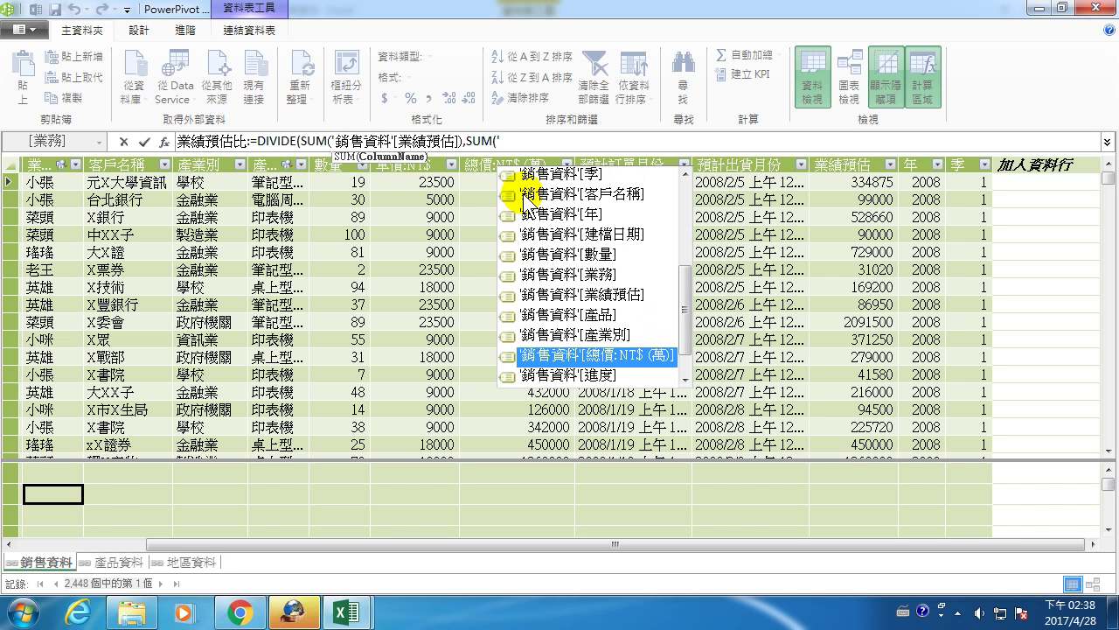
key("Tab")
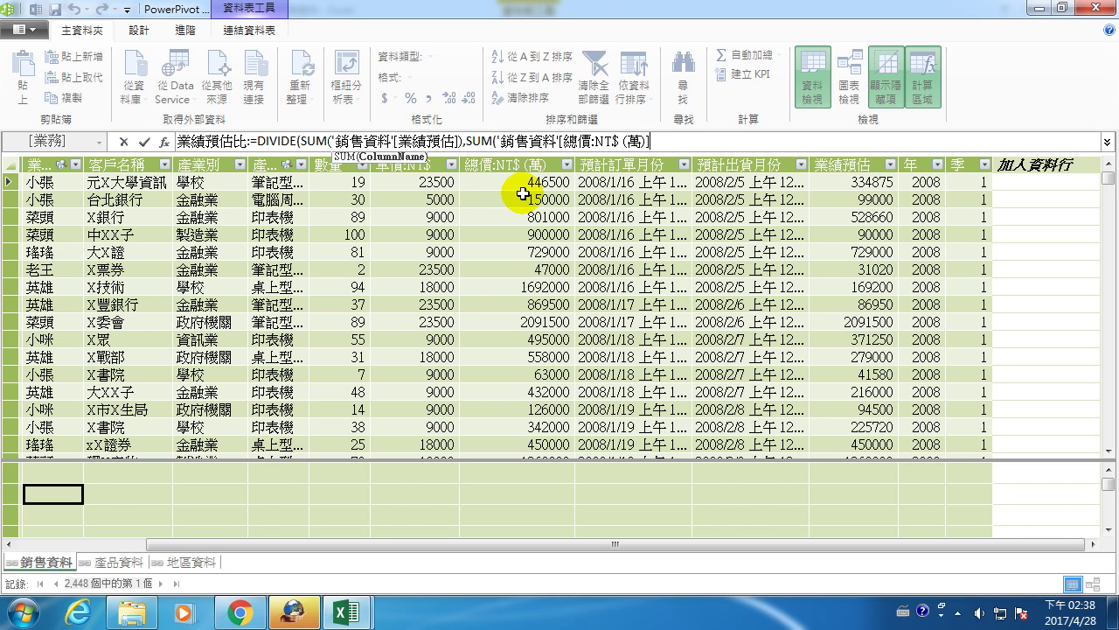
type(")")
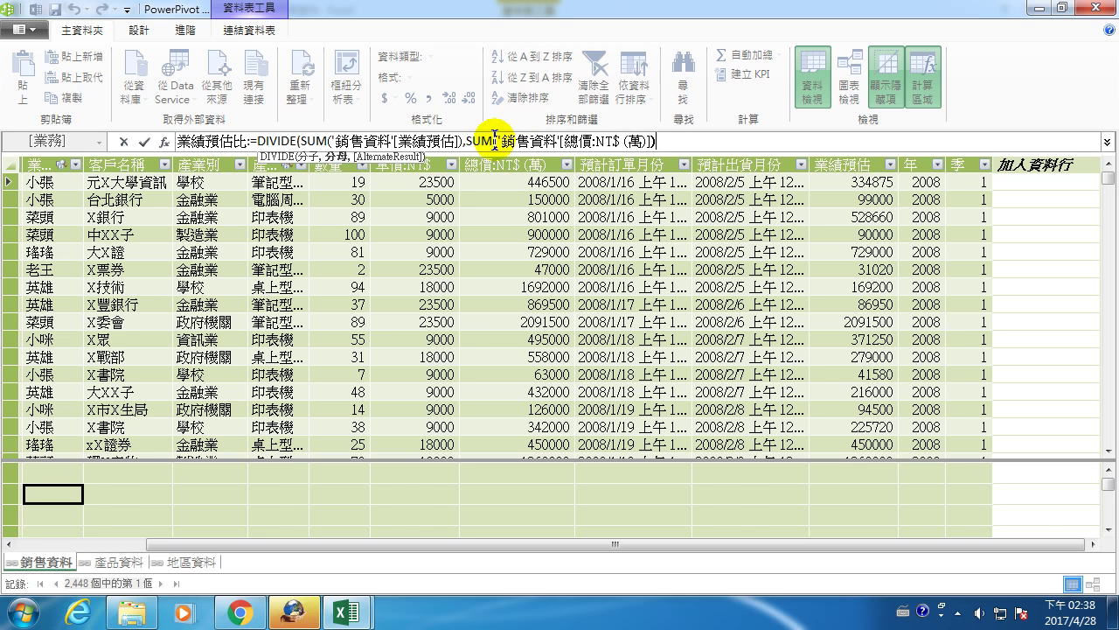
type(")")
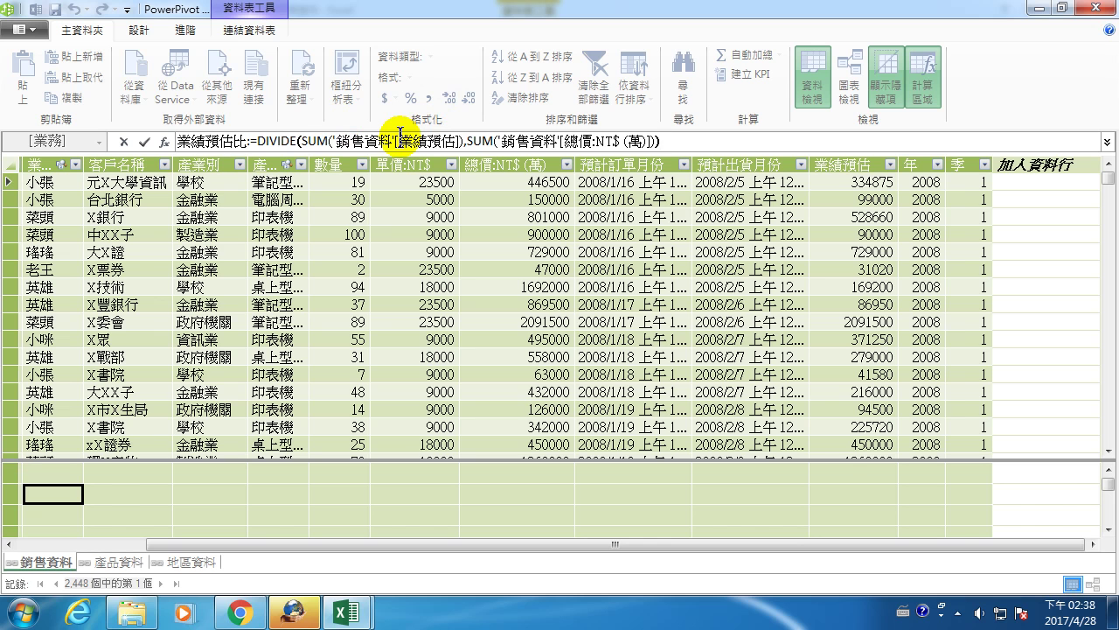
- Commit the 業績預估比 measure, widen the 業務 column, and format the measure as a percentage, showing 57.60%
key("Return")
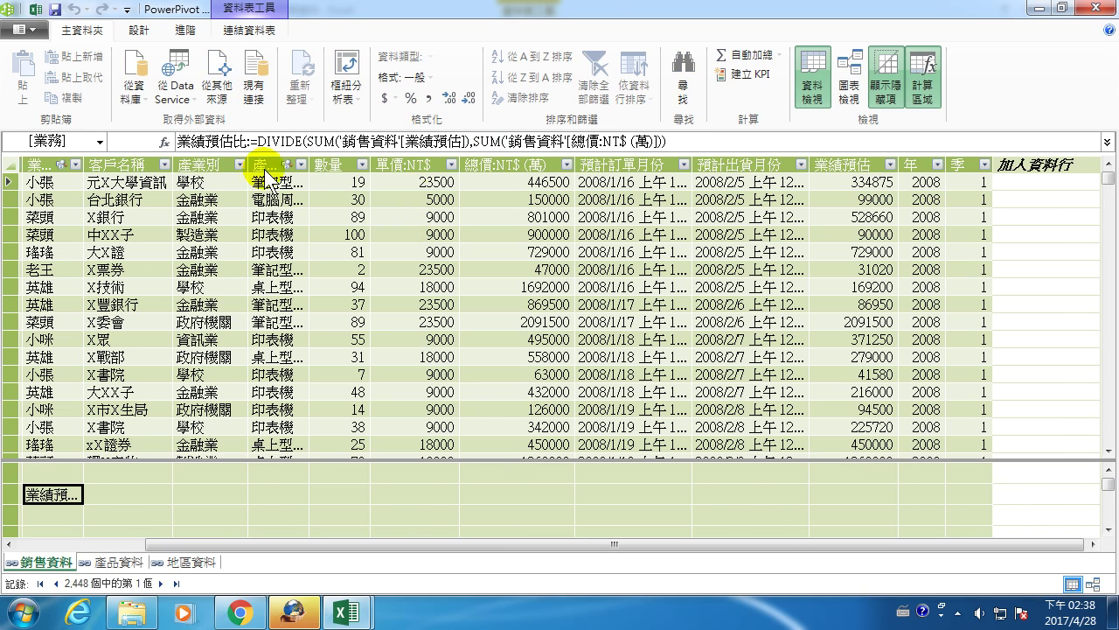
left_click_drag(102, 165, 200, 165)
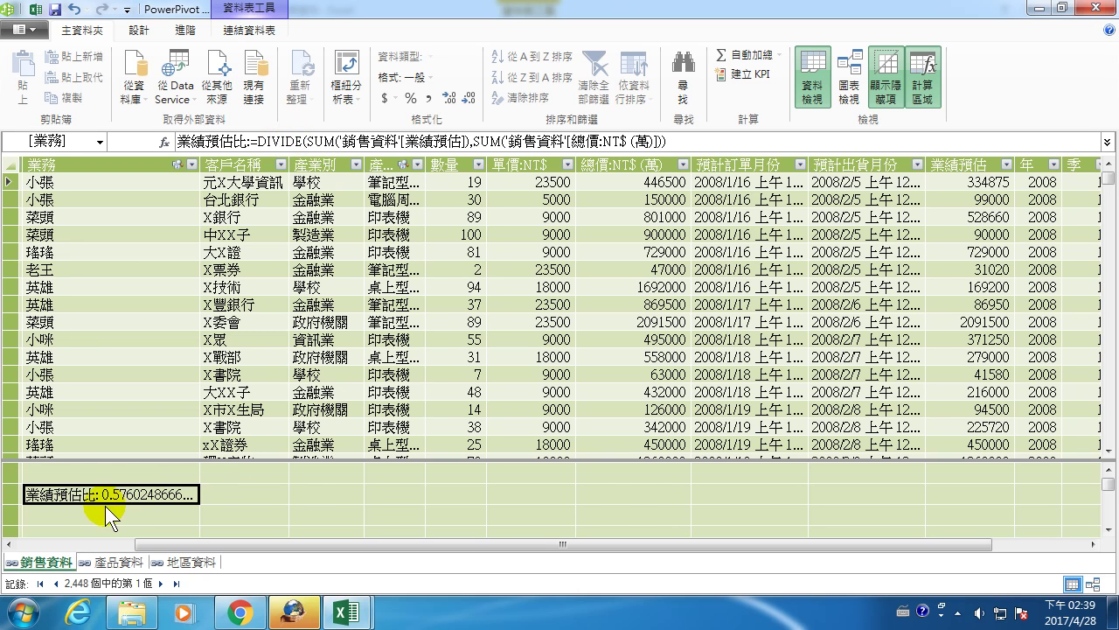
left_click(410, 98)
left_click(92, 507)
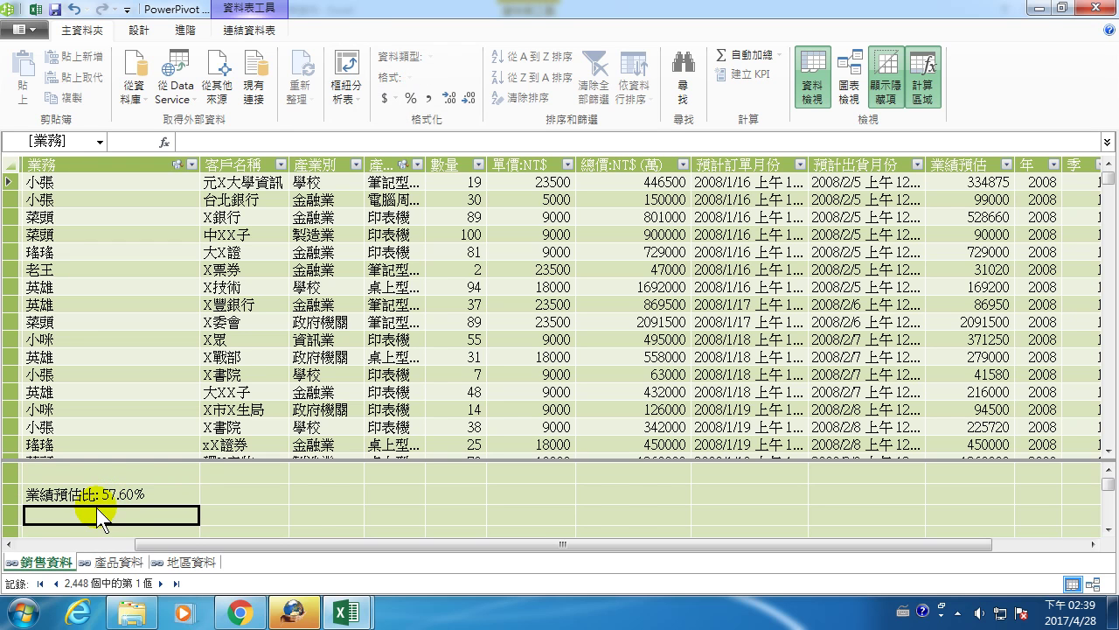